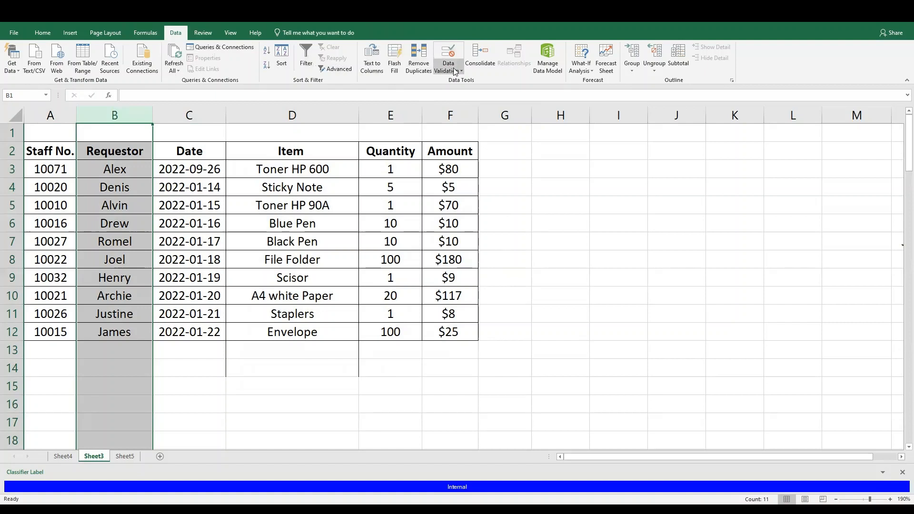
Apply List data validation to the Requestor column, using the names in $N$3:$N$11 as the source
click(454, 71)
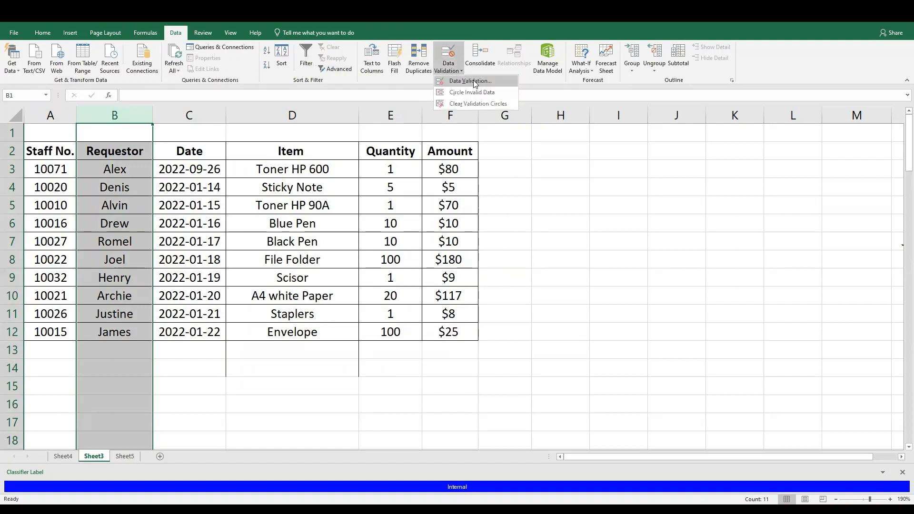
click(468, 81)
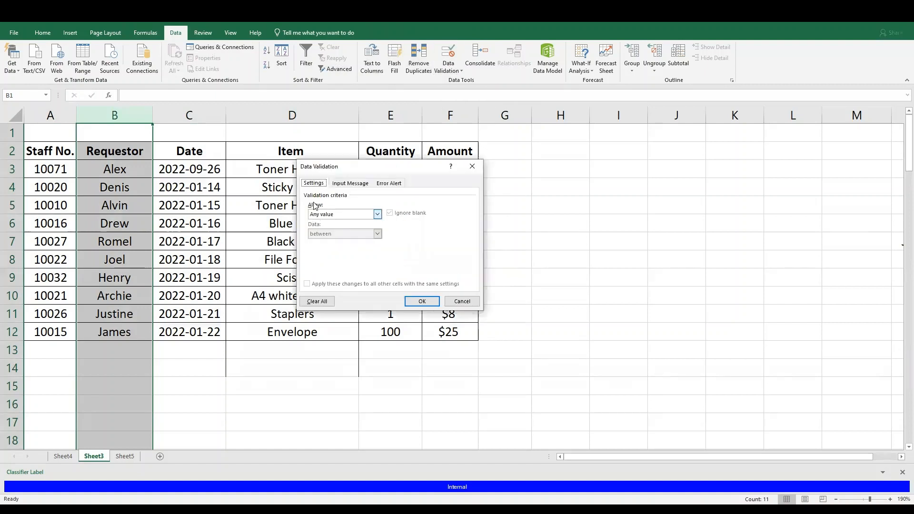
click(377, 215)
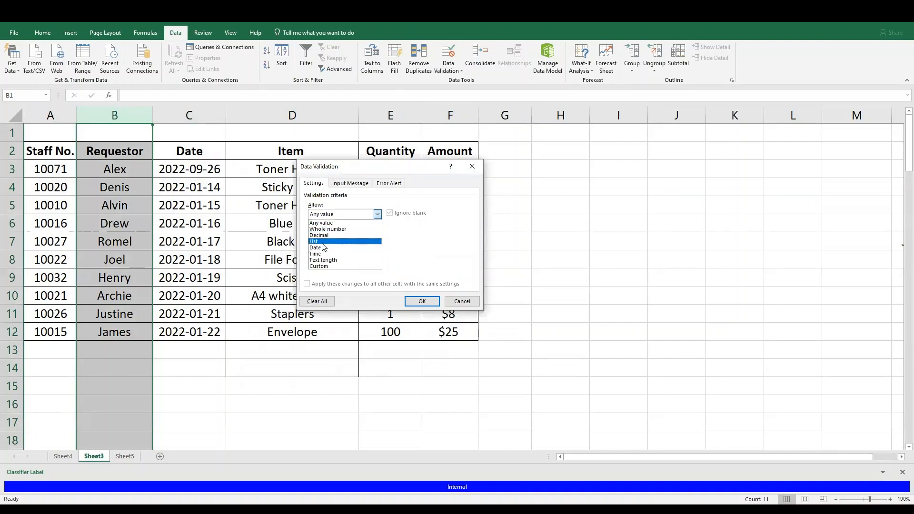
click(323, 241)
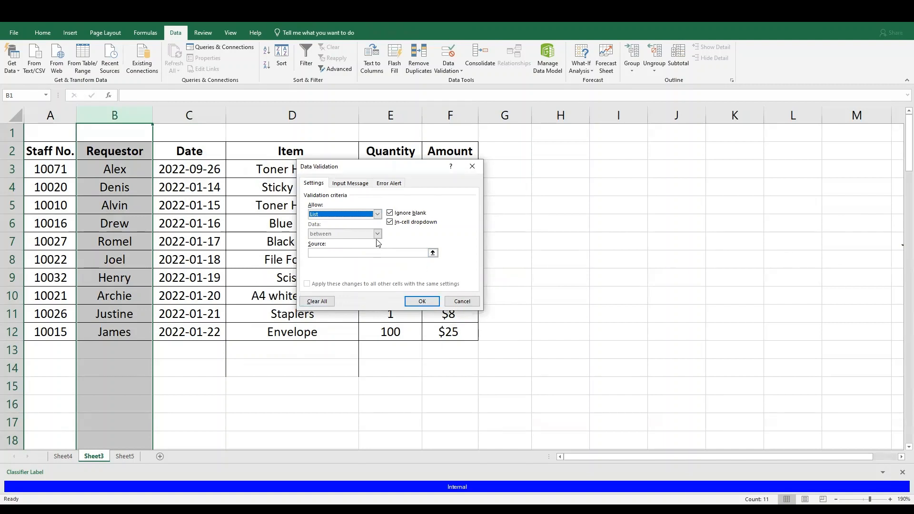
click(432, 253)
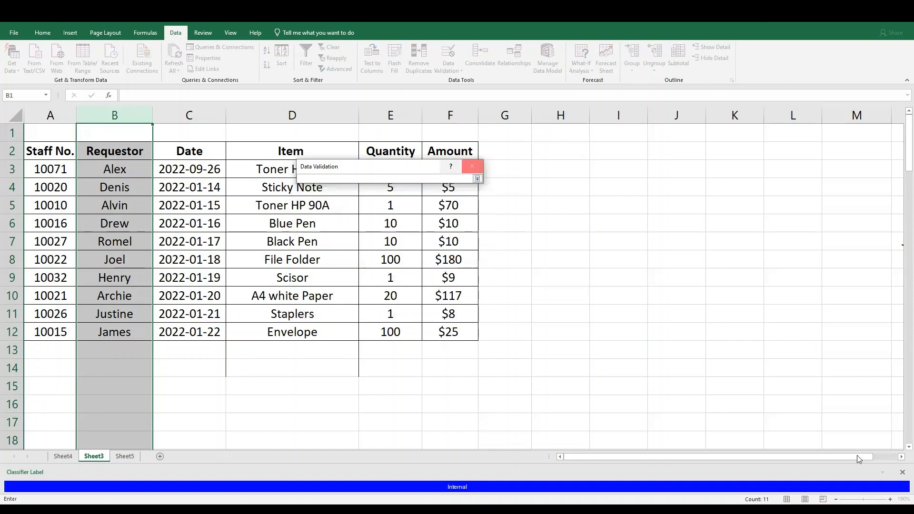
drag(791, 454, 815, 454)
drag(873, 172, 874, 312)
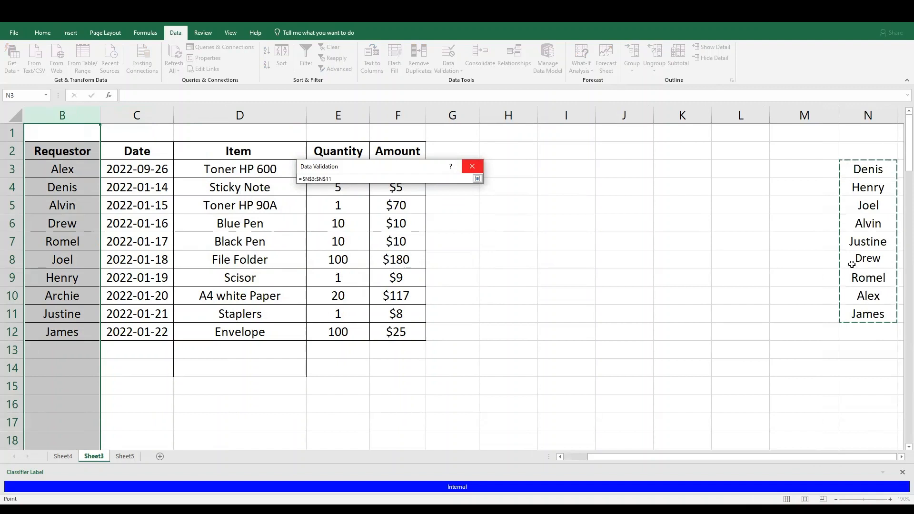
key(Return)
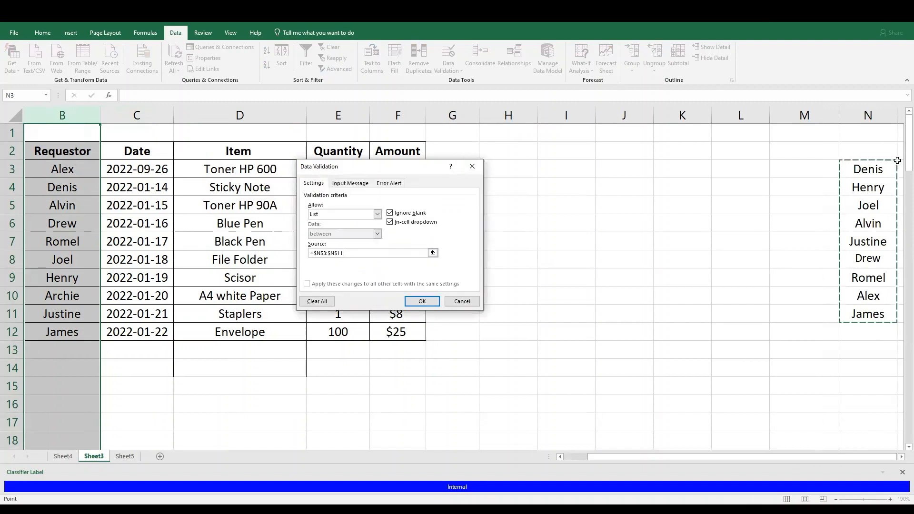
click(421, 301)
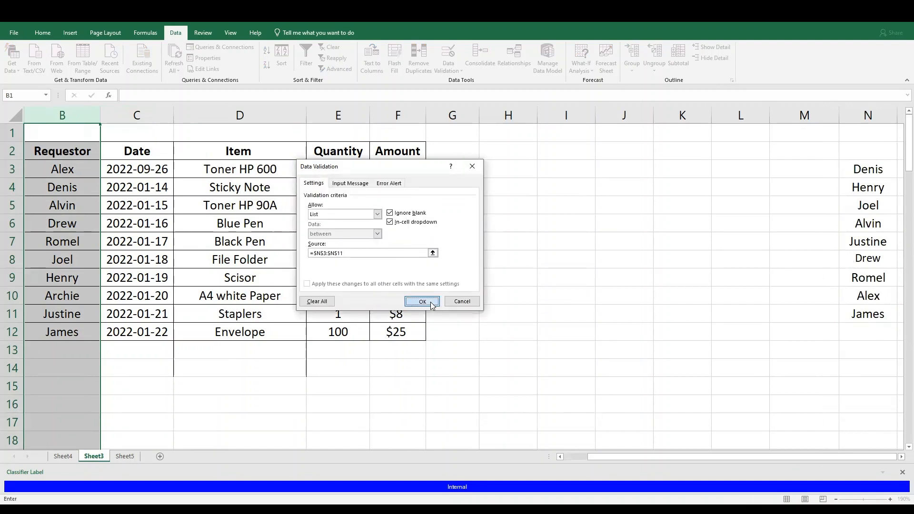
Move the names list from N3:N11 to J3:J11 and sort it in ascending alphabetical order
drag(845, 171, 857, 315)
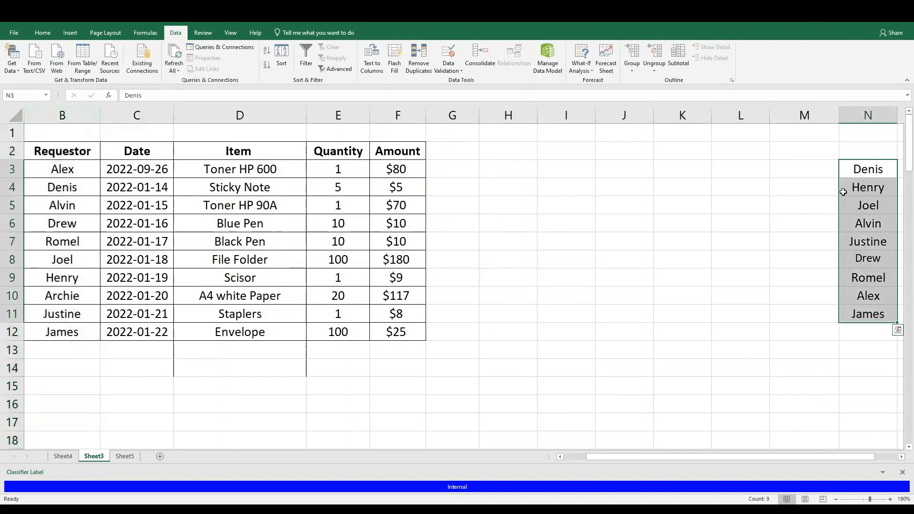
drag(842, 168, 618, 173)
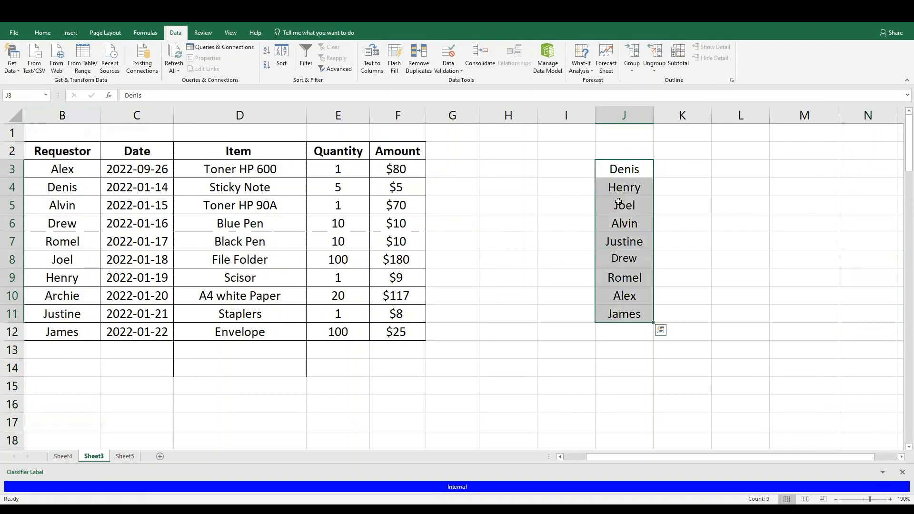
click(620, 168)
drag(623, 237, 623, 225)
drag(622, 167, 627, 312)
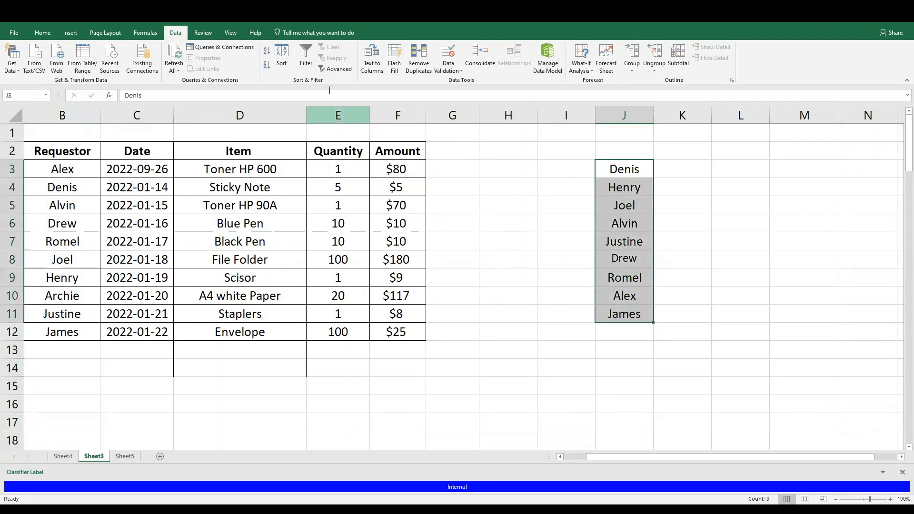
click(267, 54)
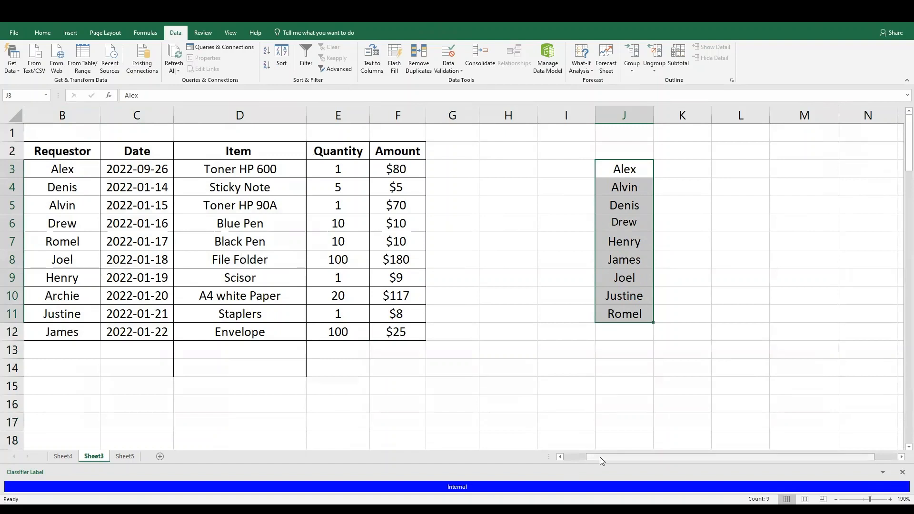
Examine the choices offered by the Requestor drop-down list in cell B3
drag(600, 458, 570, 460)
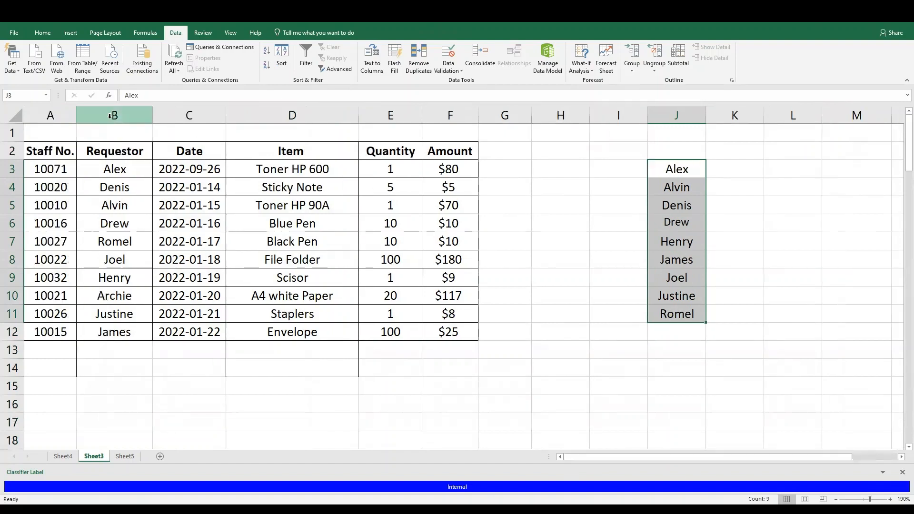
click(117, 169)
click(158, 173)
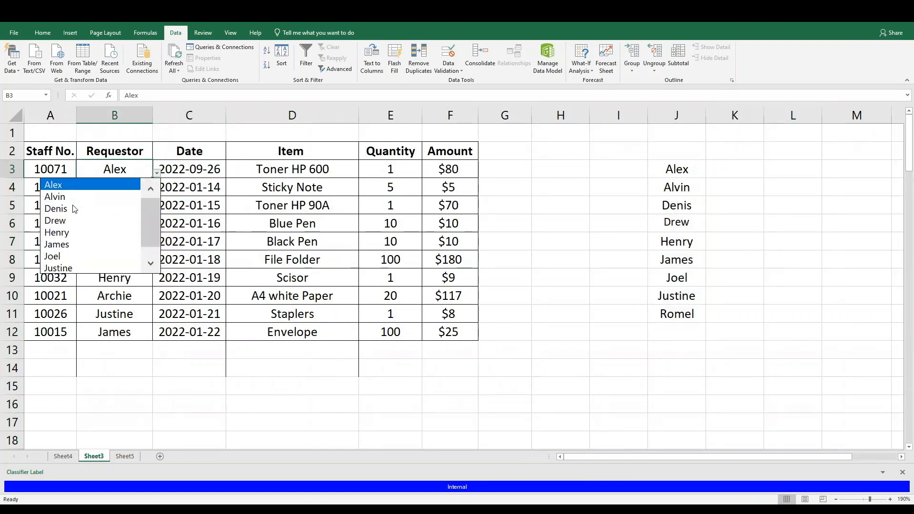
scroll(149, 218, down, 1)
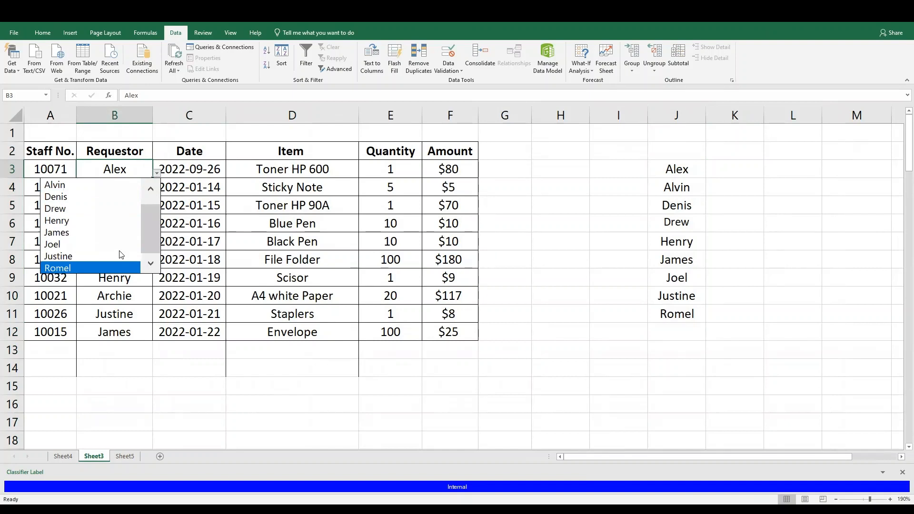
scroll(149, 234, up, 1)
click(131, 353)
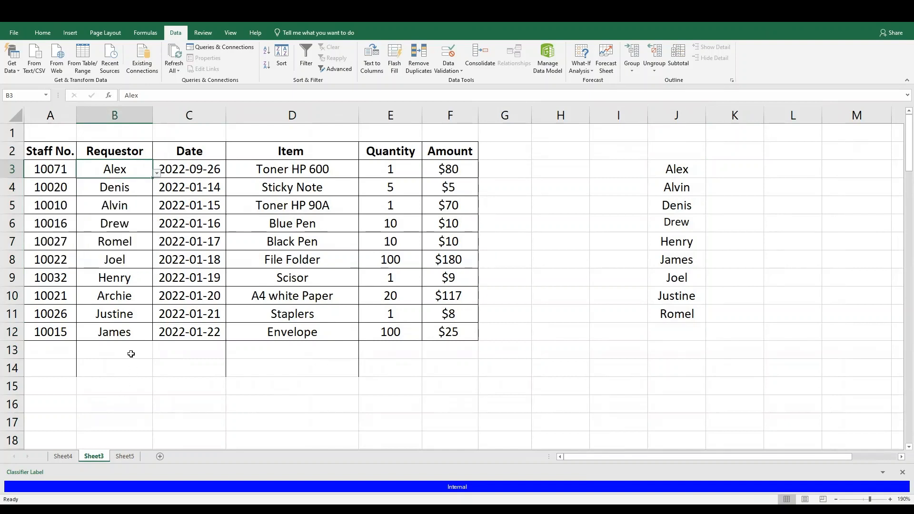
Fill cell B13 from its drop-down list with the same requestor as in B12
click(130, 354)
click(156, 354)
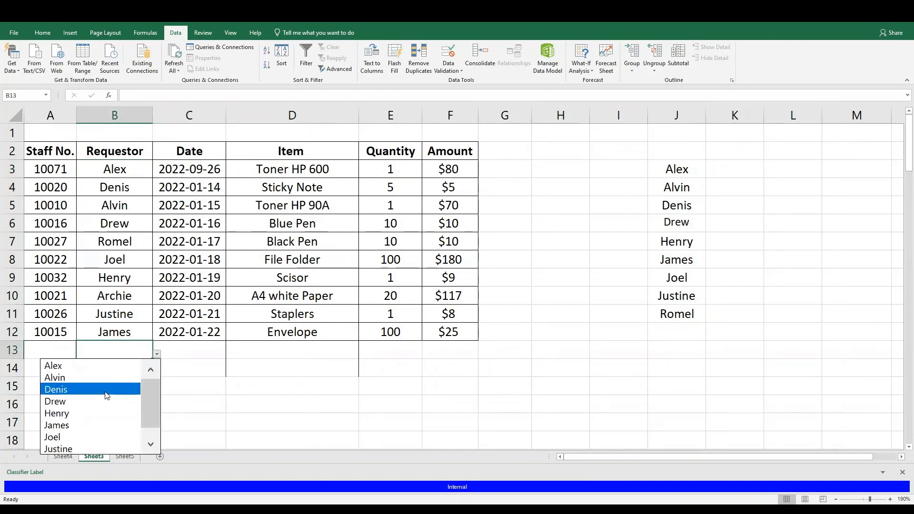
click(99, 430)
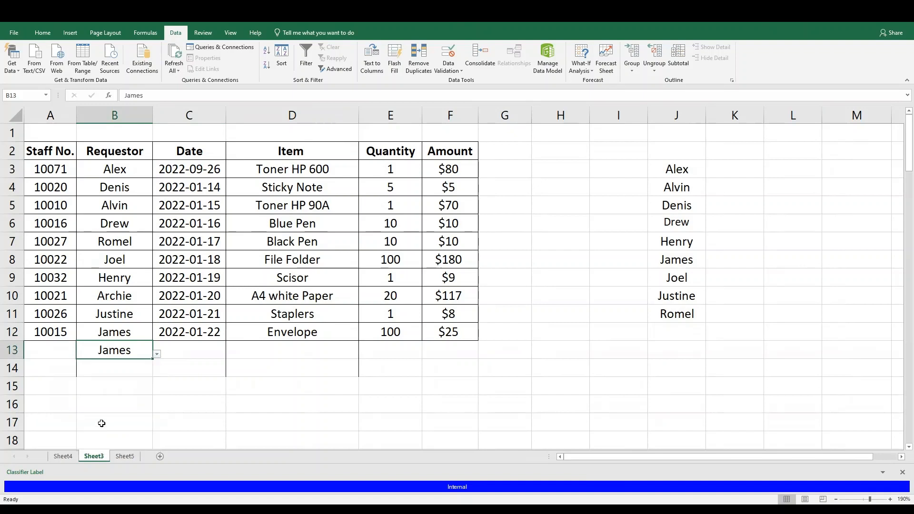
Try to enter a requestor name that is not in the list in cell B14, retry it and cancel the entry
click(122, 372)
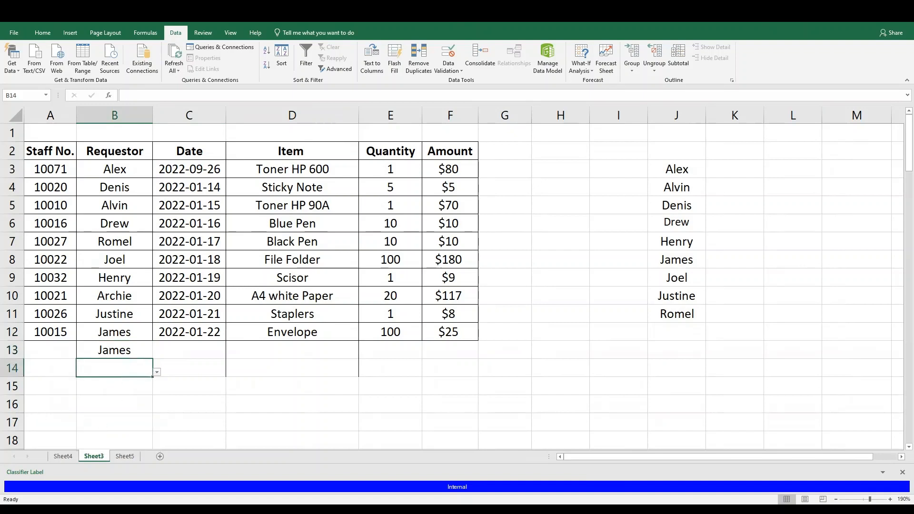
text(tom)
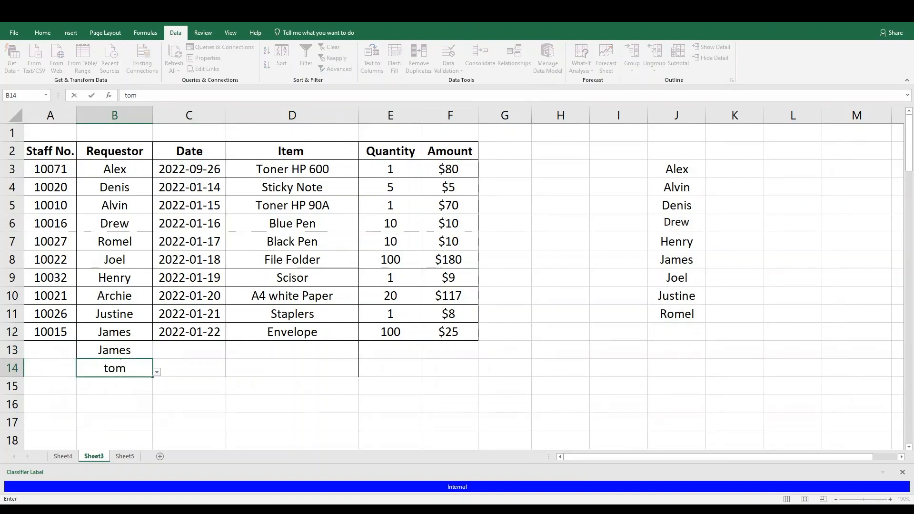
key(Return)
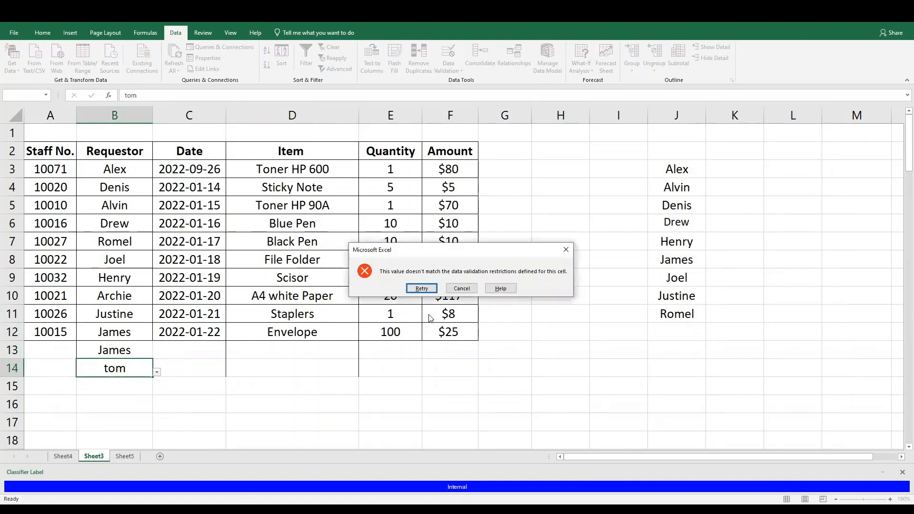
click(422, 289)
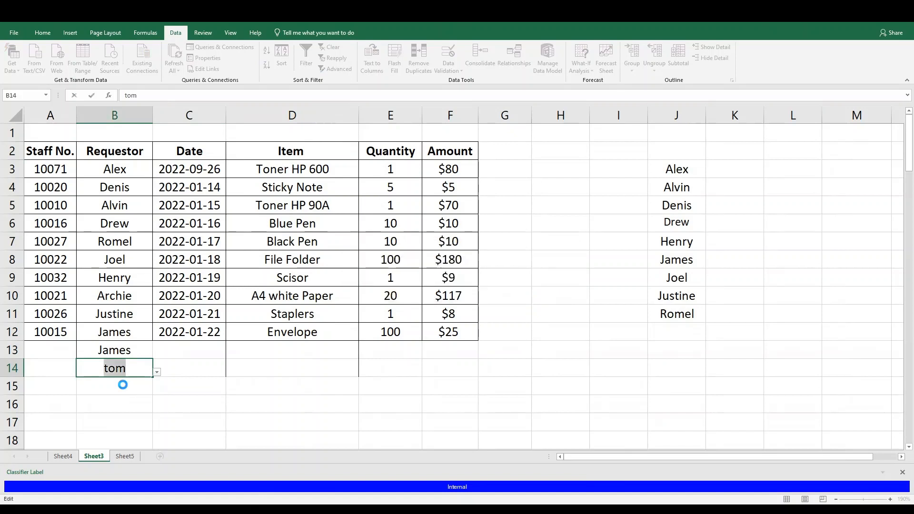
key(Return)
click(461, 288)
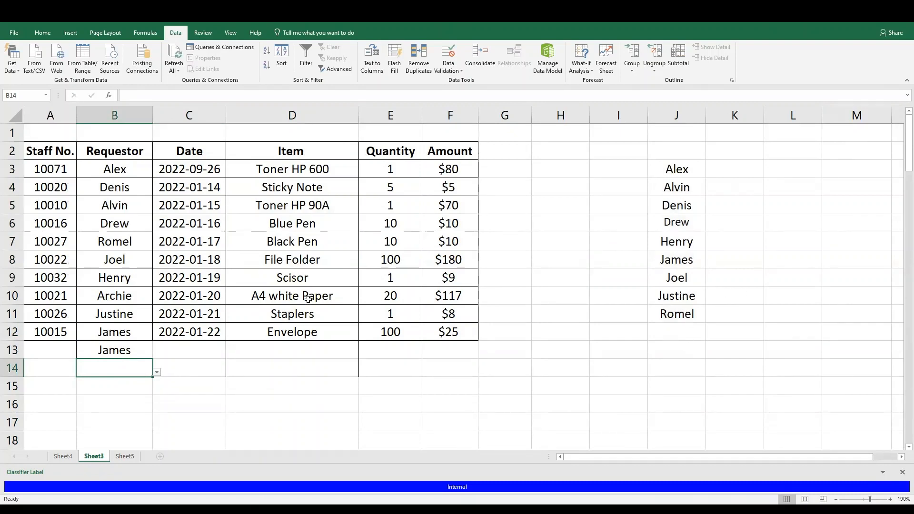
Hide column J, which holds the source list of requestor names
click(123, 352)
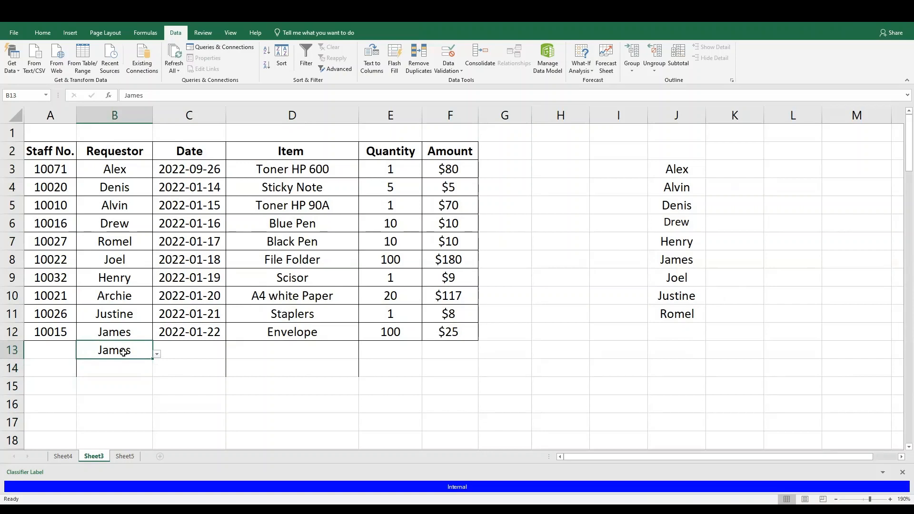
click(194, 150)
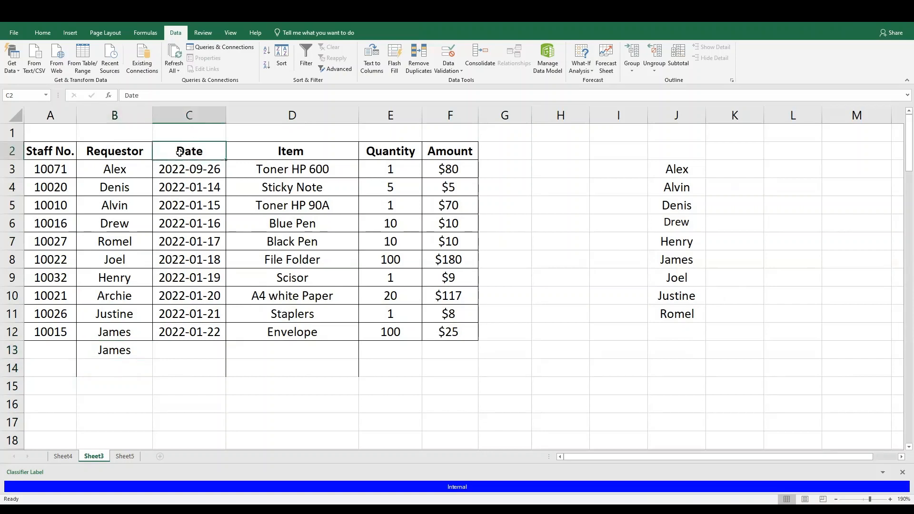
click(196, 117)
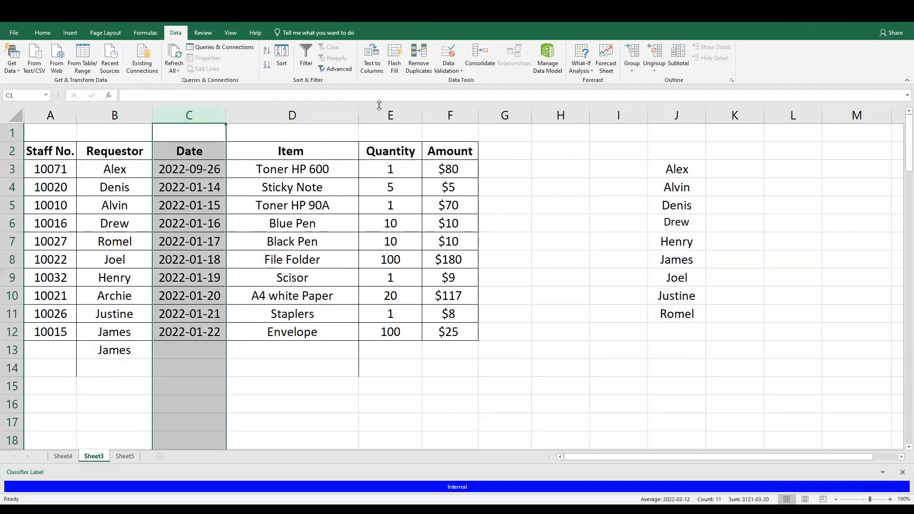
click(688, 171)
click(676, 115)
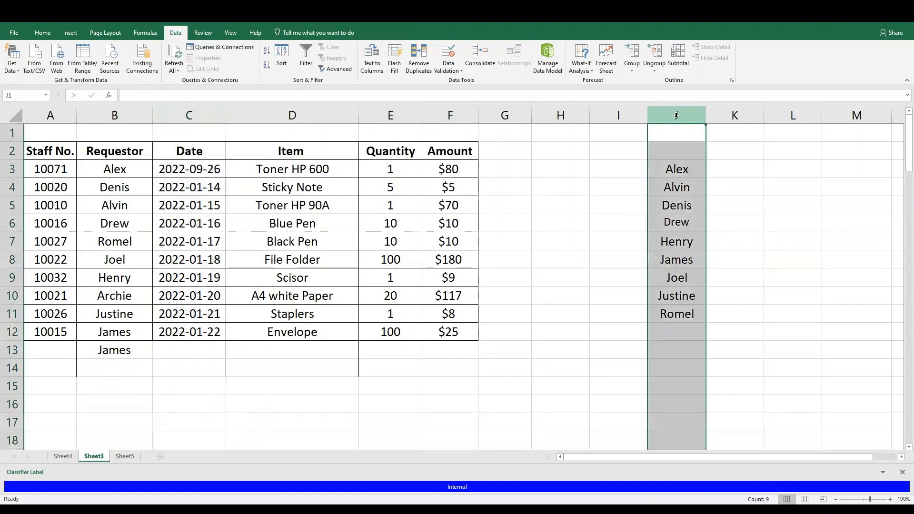
right_click(687, 119)
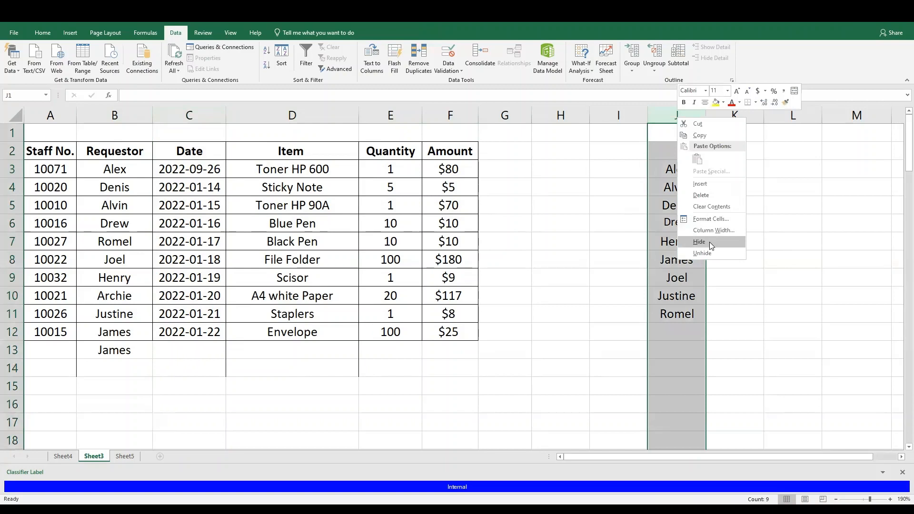
click(709, 242)
Apply Date data validation to the Date column, allowing only dates greater than 2022-01-01
click(177, 152)
click(189, 112)
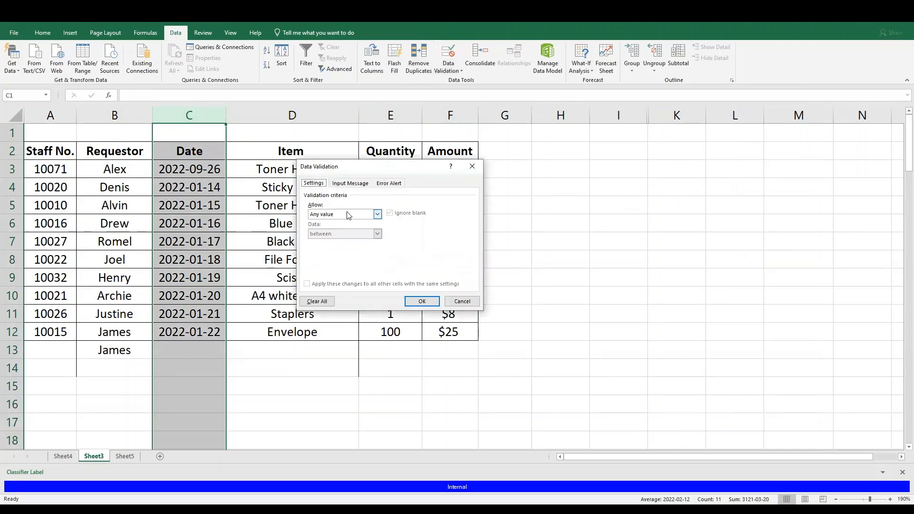
click(377, 215)
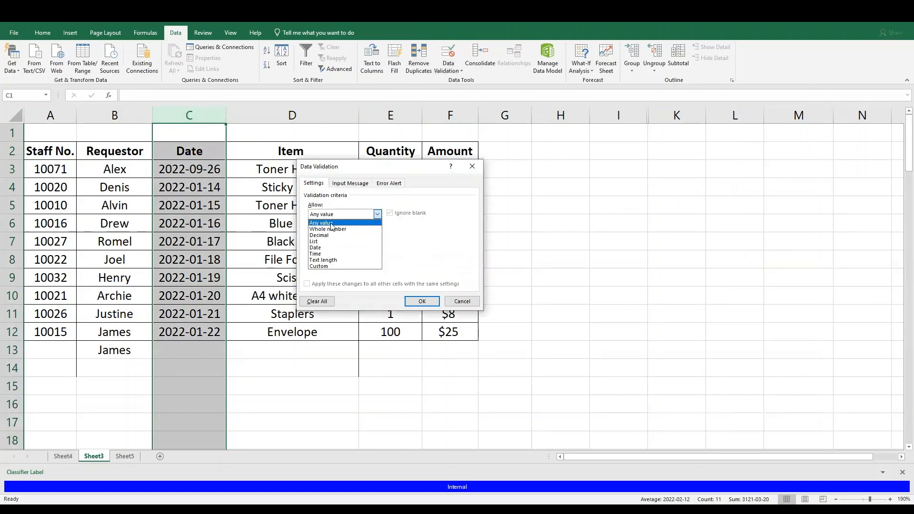
click(322, 248)
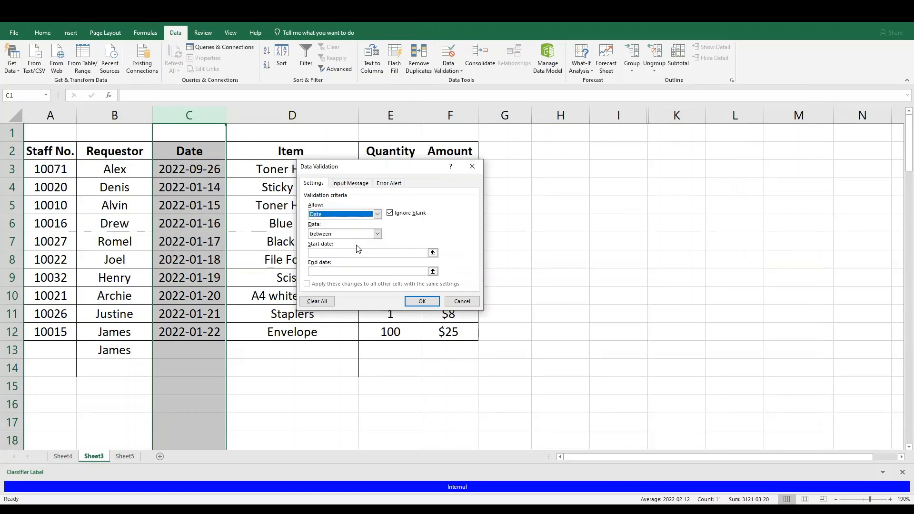
click(377, 235)
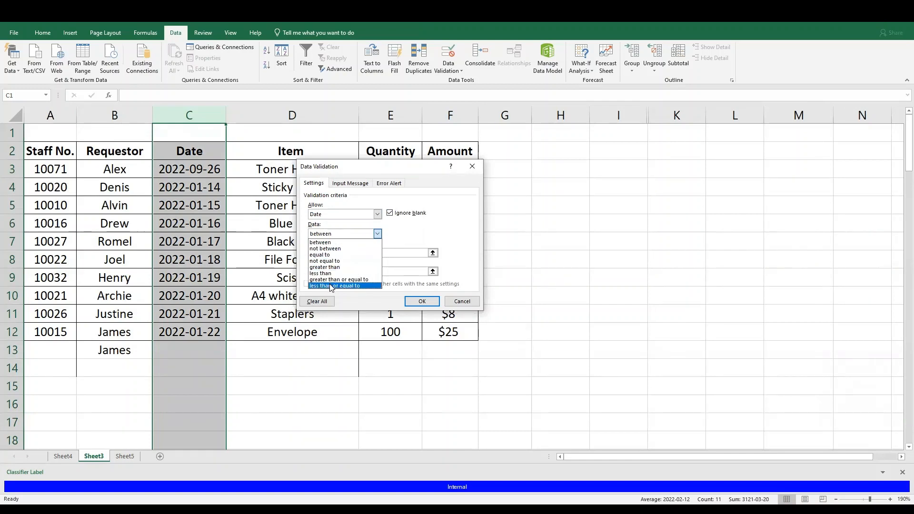
click(332, 269)
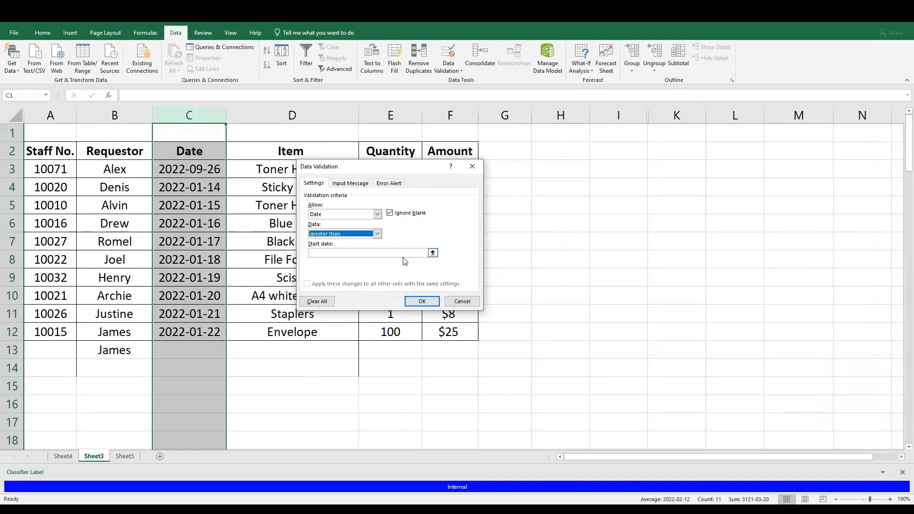
click(401, 253)
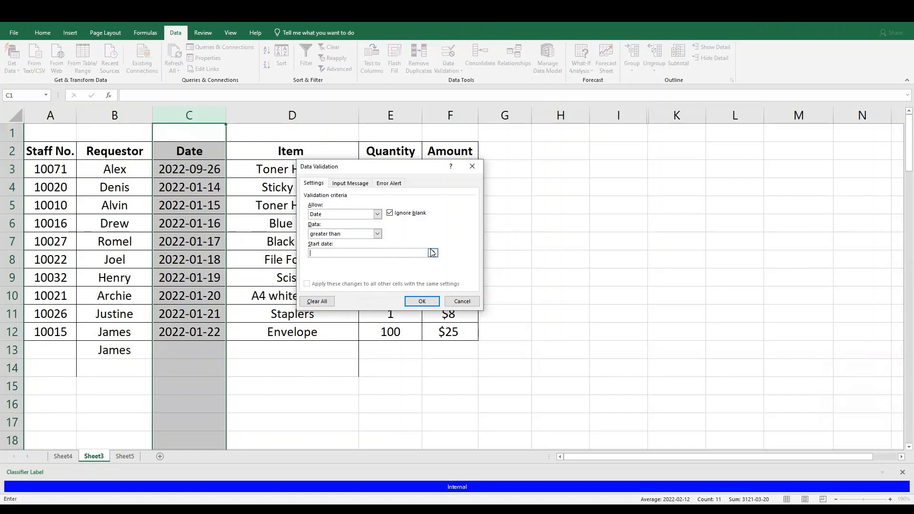
text(2022-01-01)
click(422, 302)
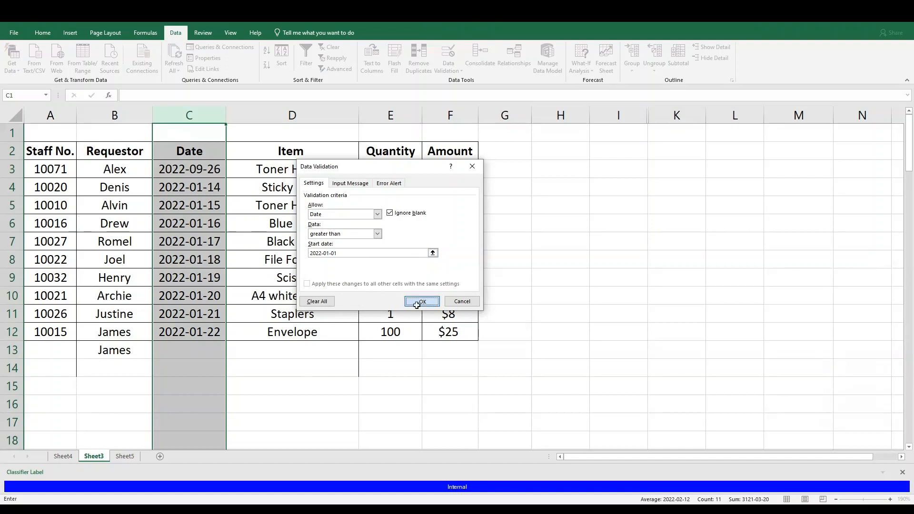
Try to enter the date 2021-12-12 in cell C13 and cancel the entry
click(183, 351)
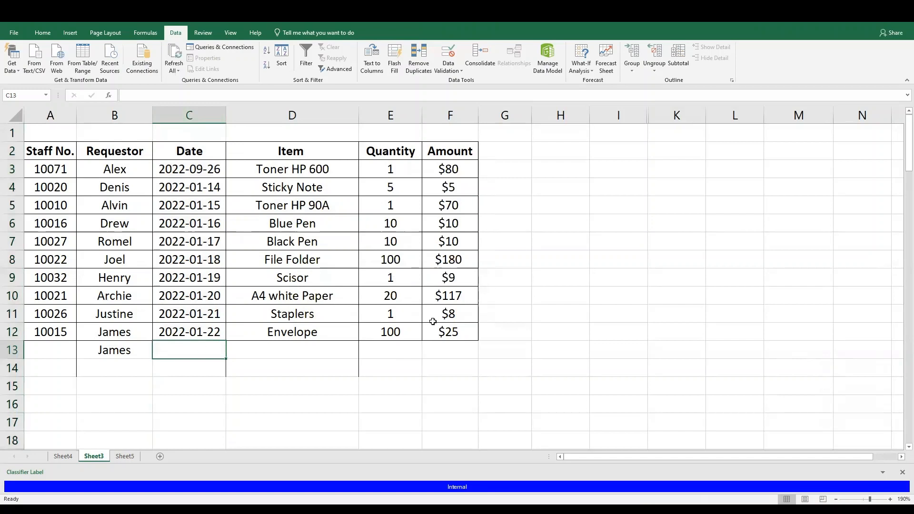
text(2022)
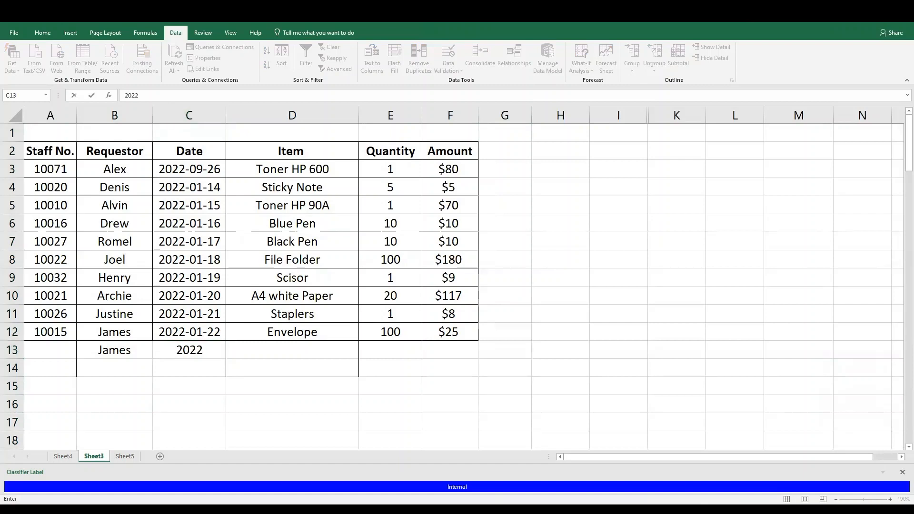
key(BackSpace)
text(1-12-12)
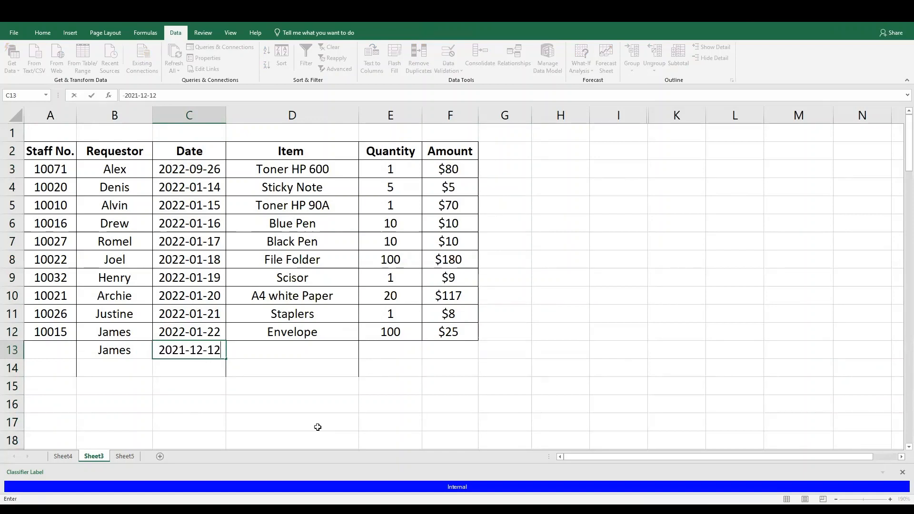
click(203, 372)
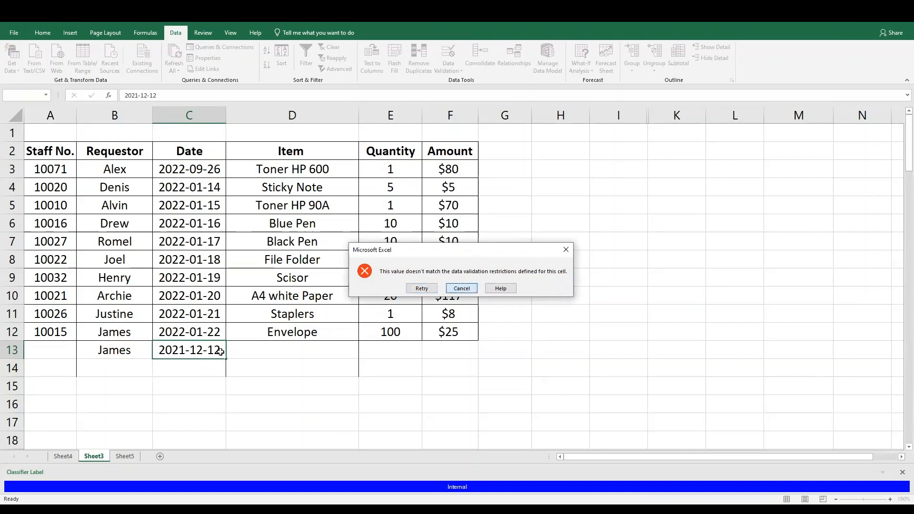
click(460, 288)
Enter the date 2022-12-12 in cell C13
text(2022)
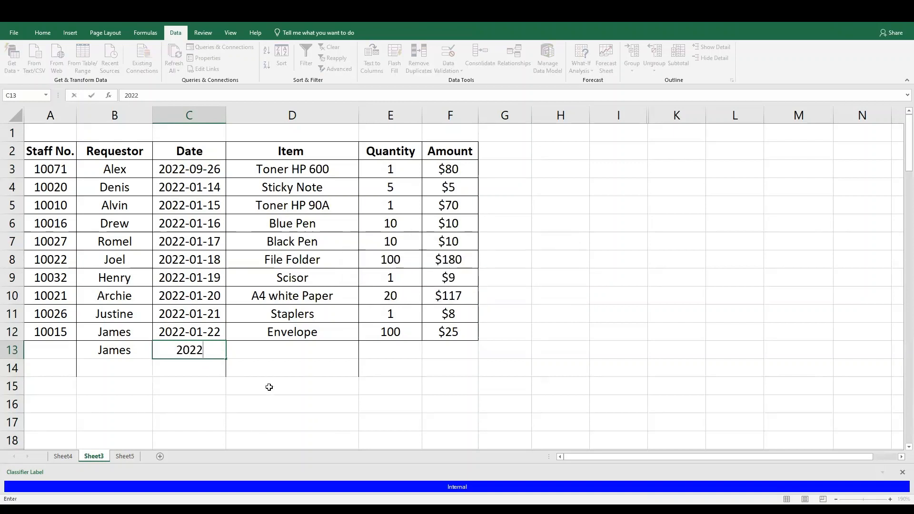
text(-12-12)
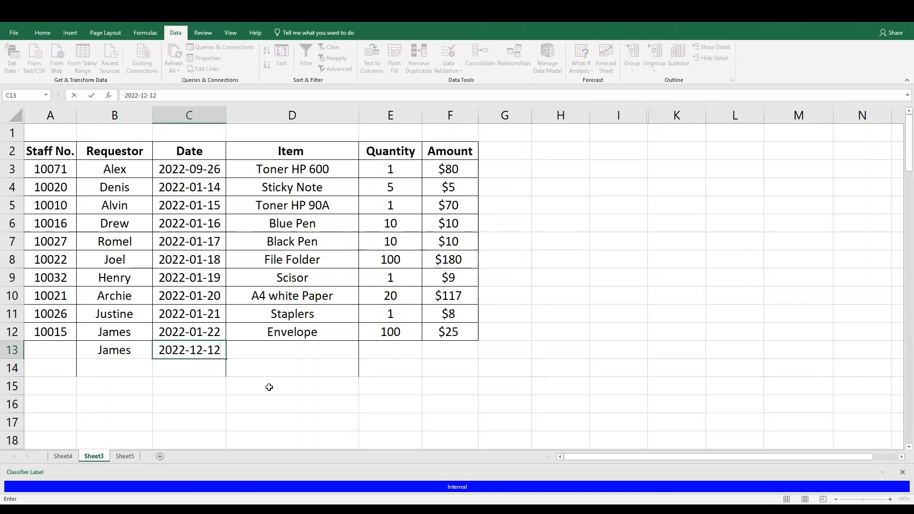
key(Return)
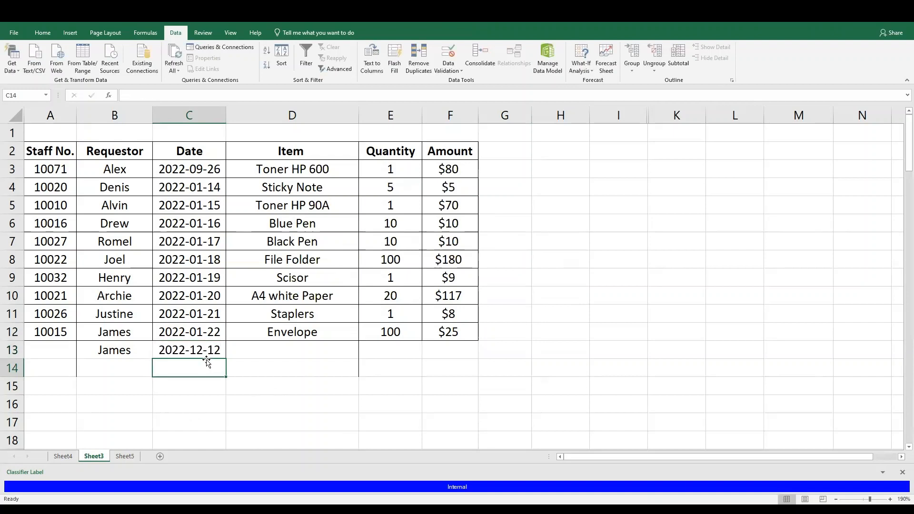
click(207, 355)
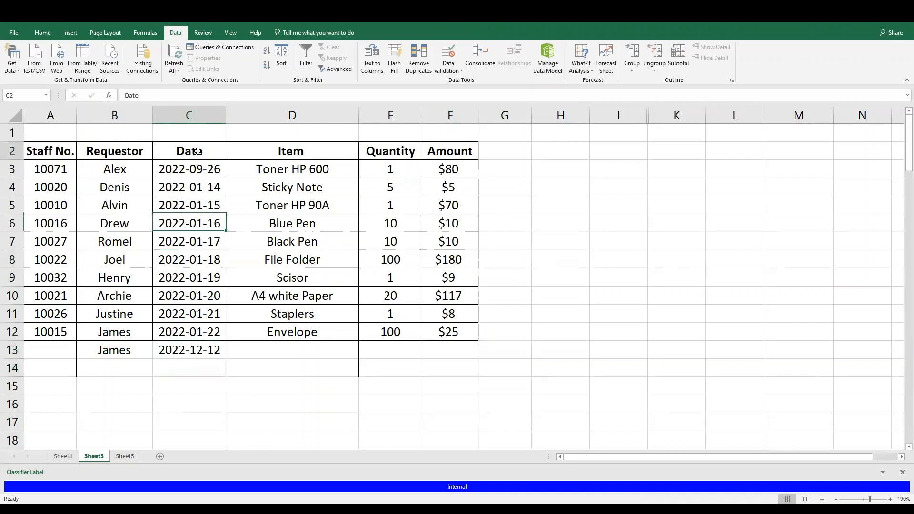
Add the input message "Make sure that the year is 2022 or later." to the Date column's validation and check it on several date cells
click(202, 115)
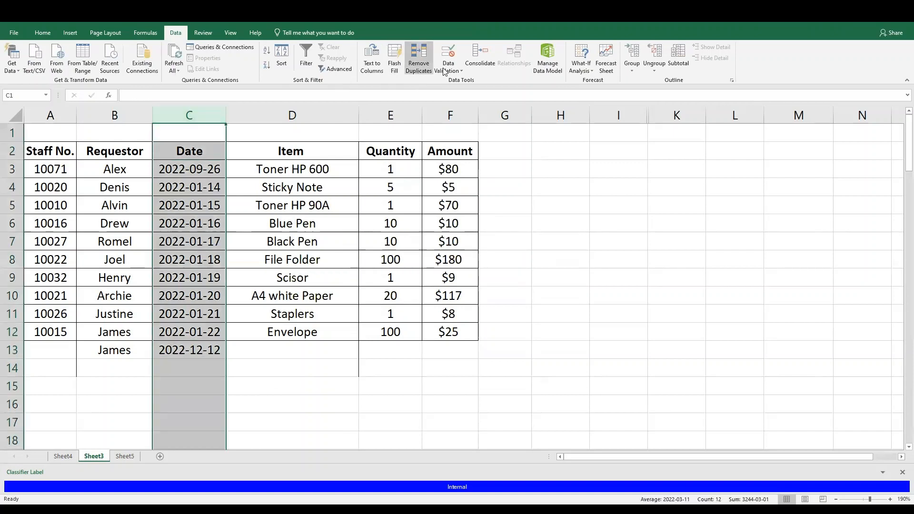
click(460, 69)
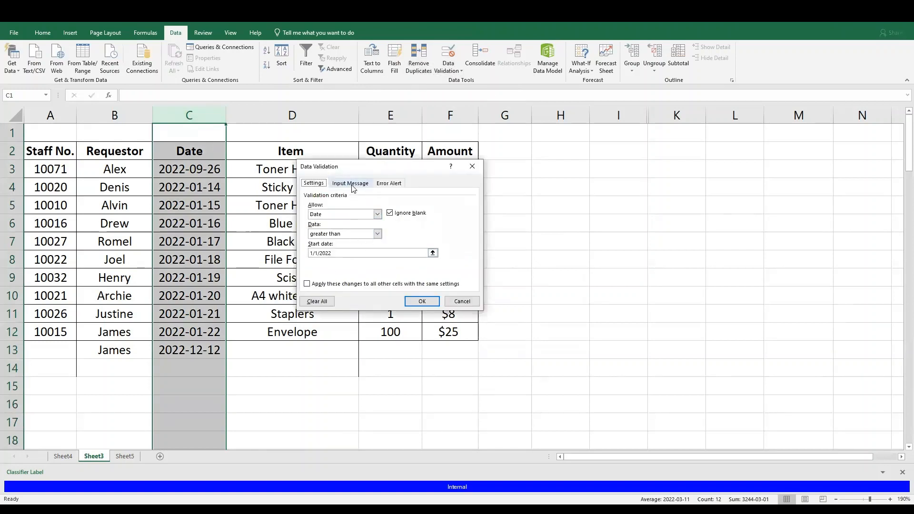
click(351, 184)
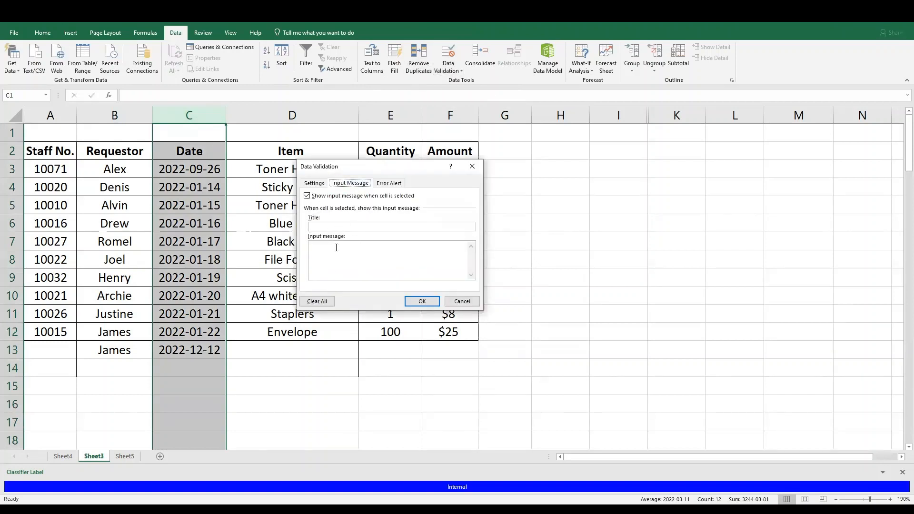
click(334, 227)
click(342, 261)
text(Make sure)
text(or later.)
click(421, 301)
click(187, 171)
click(199, 241)
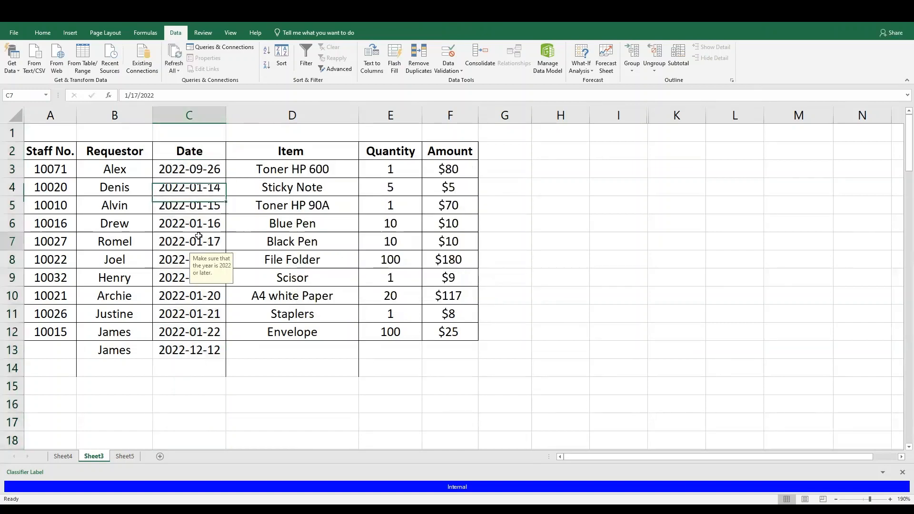
click(200, 373)
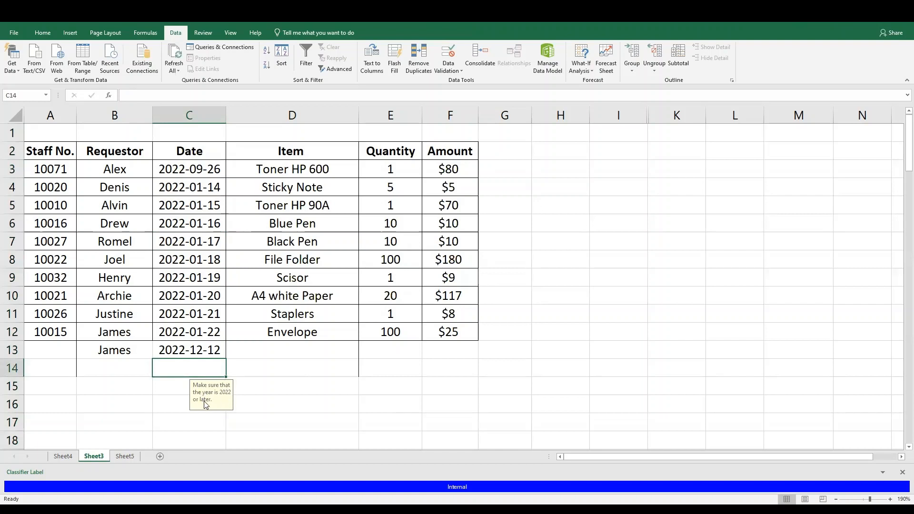
click(181, 390)
click(189, 371)
Try the other error alert styles for the Date column's validation and set the style back to Stop
click(189, 116)
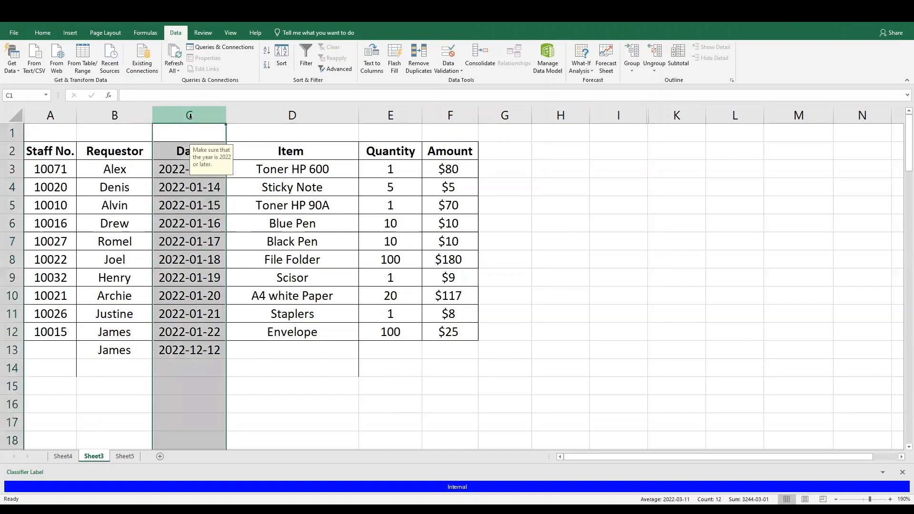
click(448, 60)
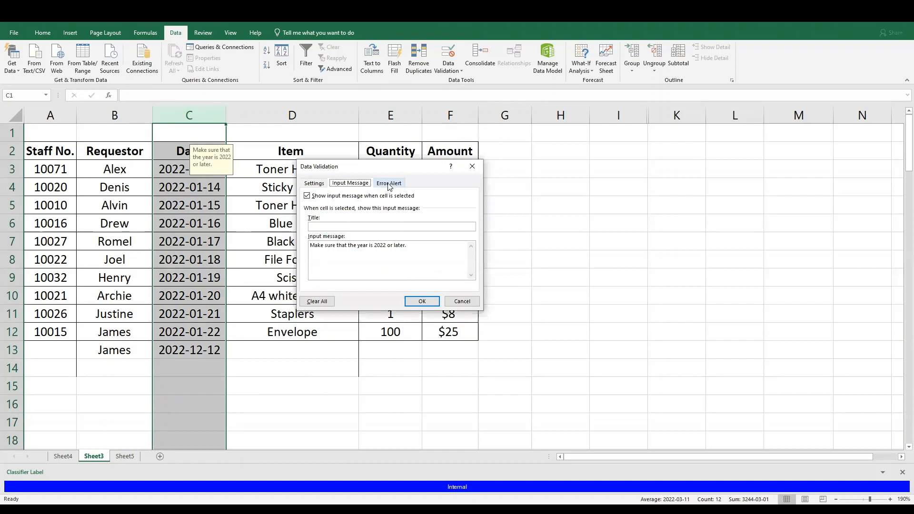
click(389, 183)
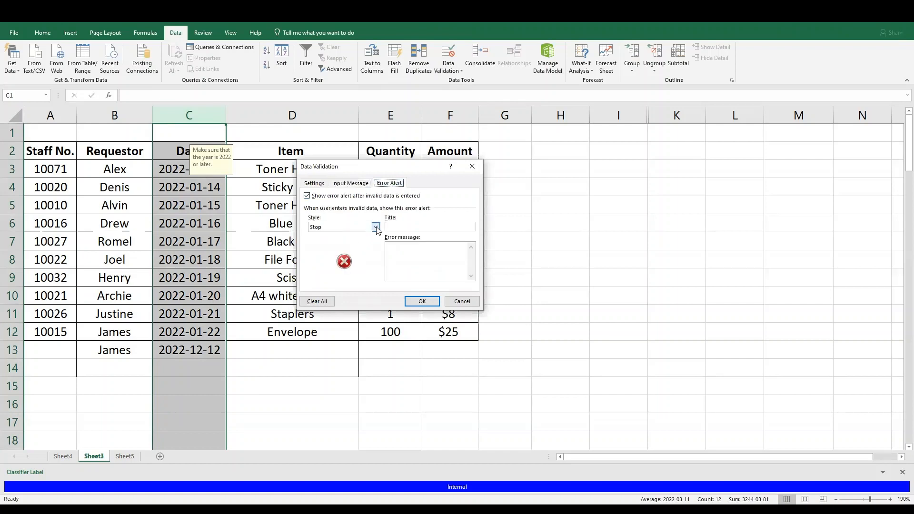
click(375, 227)
click(353, 243)
click(375, 227)
click(371, 248)
click(375, 227)
click(347, 234)
Set the Date column's error message to "The Date you entered is doesn't fit the parameter." and apply the validation
click(409, 260)
text(The Date you entered is doesn't fit the par)
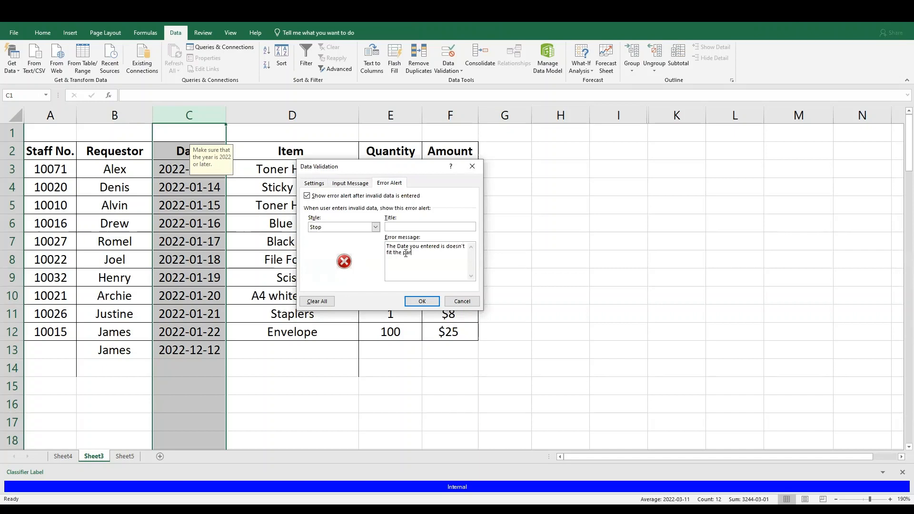
text(ameter.)
click(421, 303)
Try to enter the date 2021-12-12 in cell C14 and choose to retry the entry
click(184, 367)
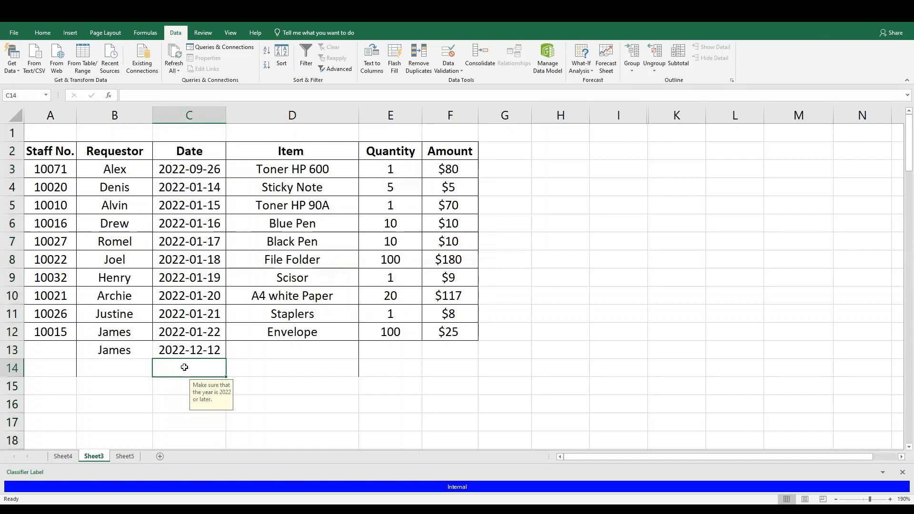
text(2021-12-12)
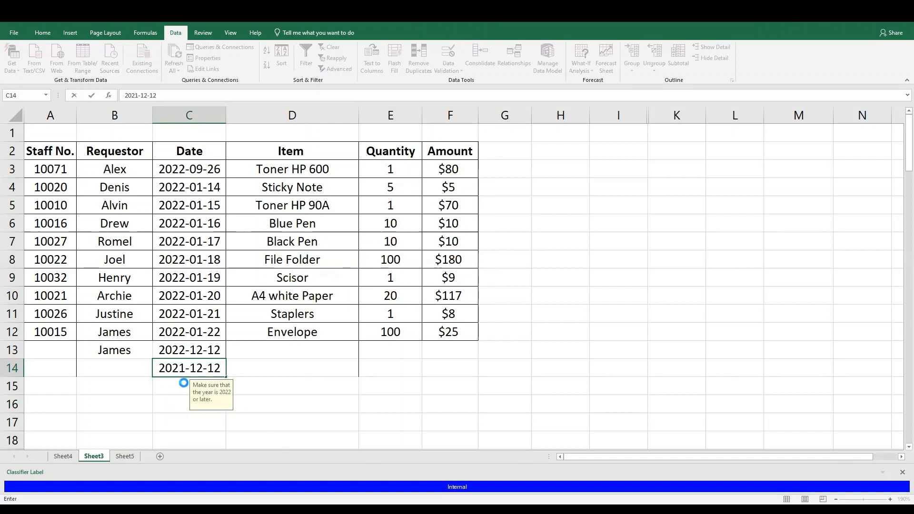
key(Return)
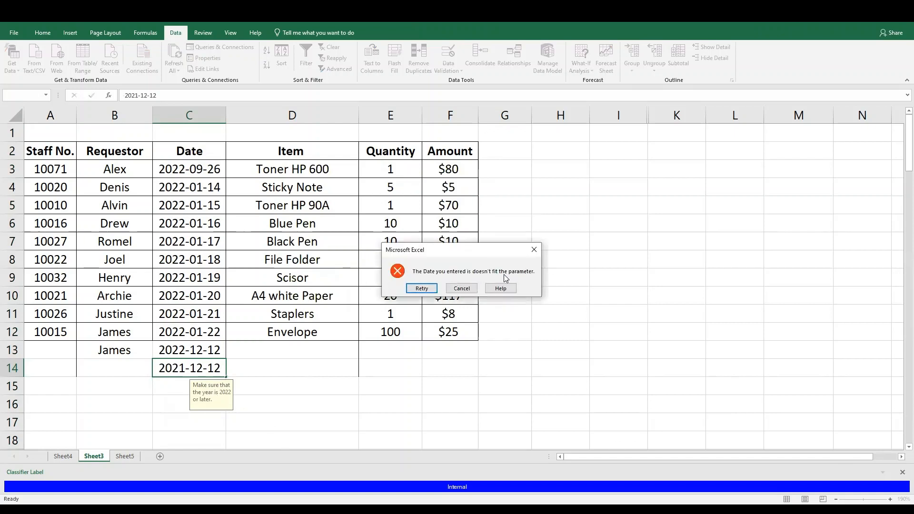
click(417, 290)
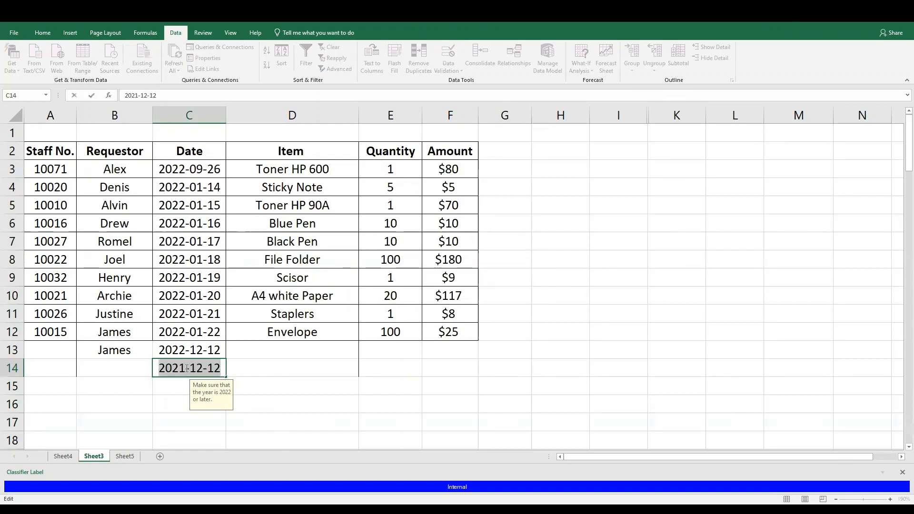
Correct the date in cell C14 to 2022-12-21
click(187, 368)
key(BackSpace)
text(2)
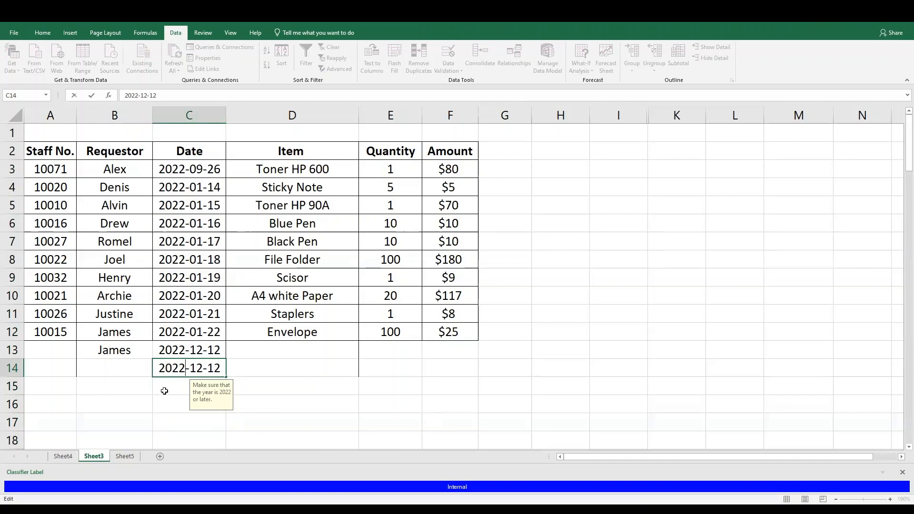
click(205, 368)
key(BackSpace)
text(3)
key(BackSpace)
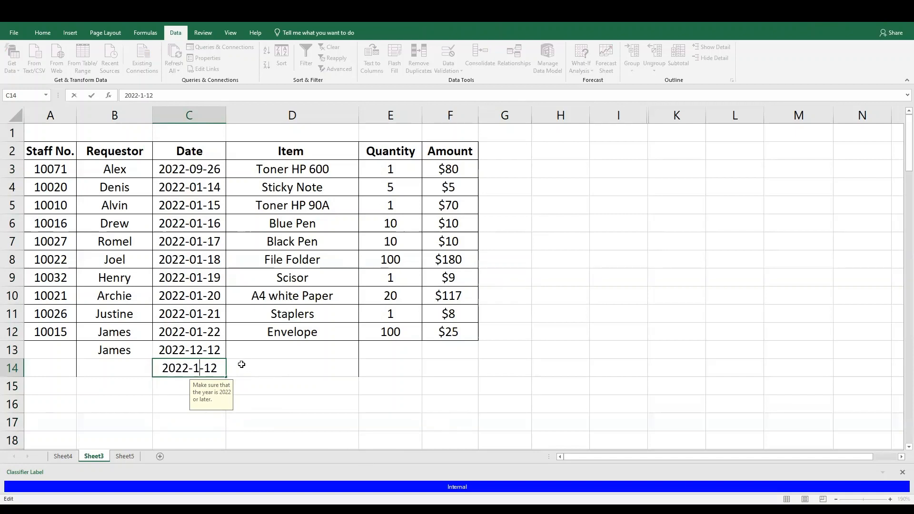
text(2)
key(End)
key(BackSpace)
key(BackSpace)
text(21)
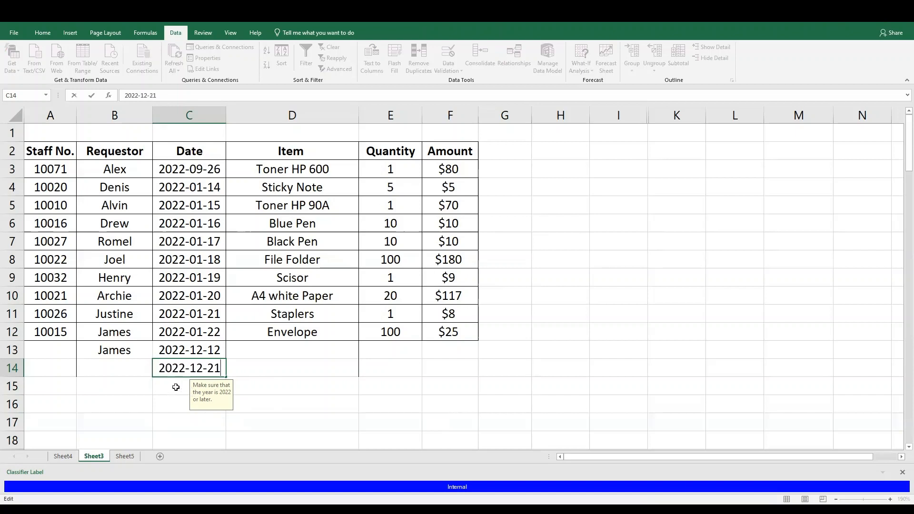
key(Return)
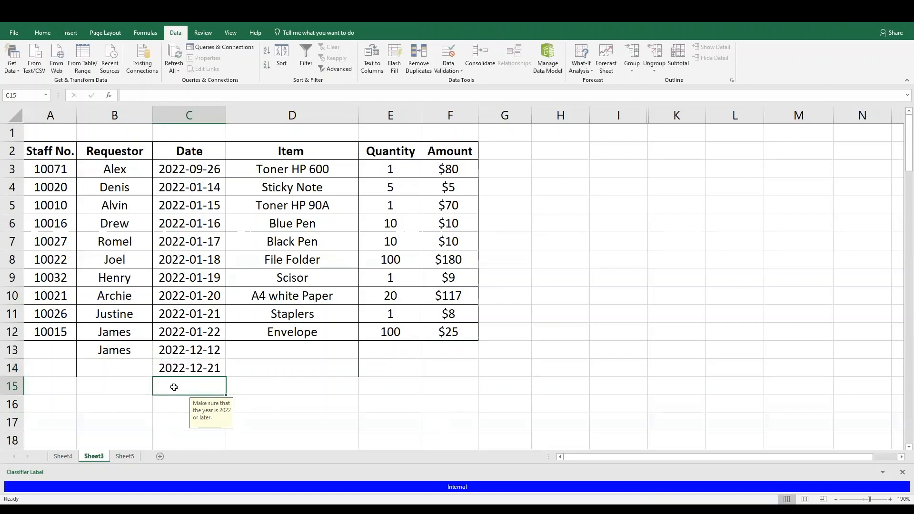
click(198, 370)
click(199, 357)
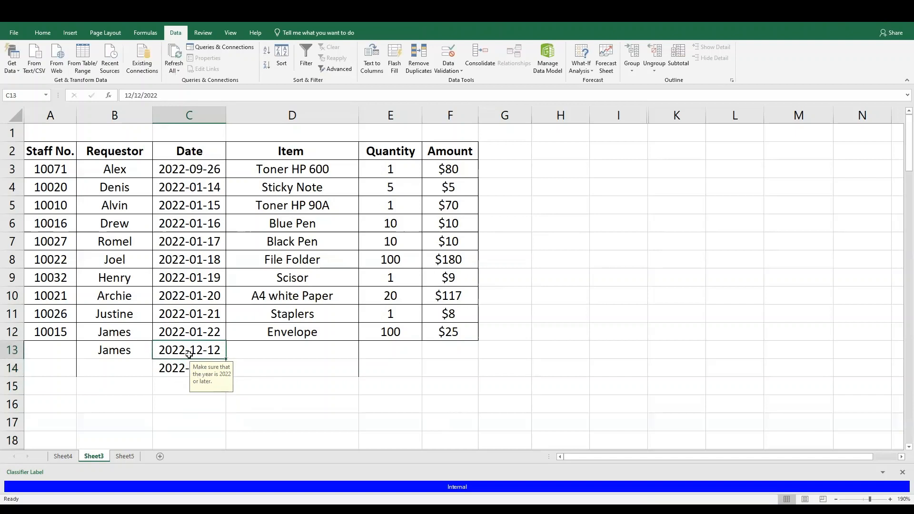
Restrict the Item column's validation to a text length between 7 and 25
click(285, 115)
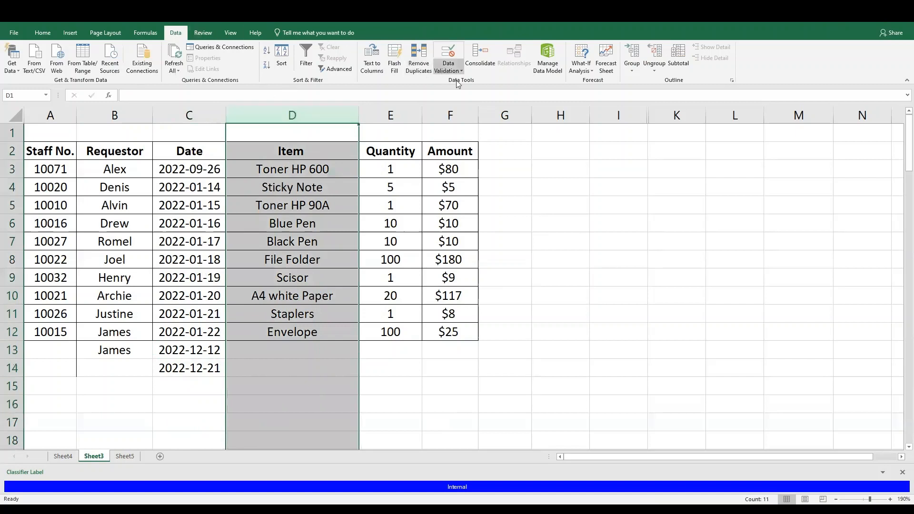
click(445, 70)
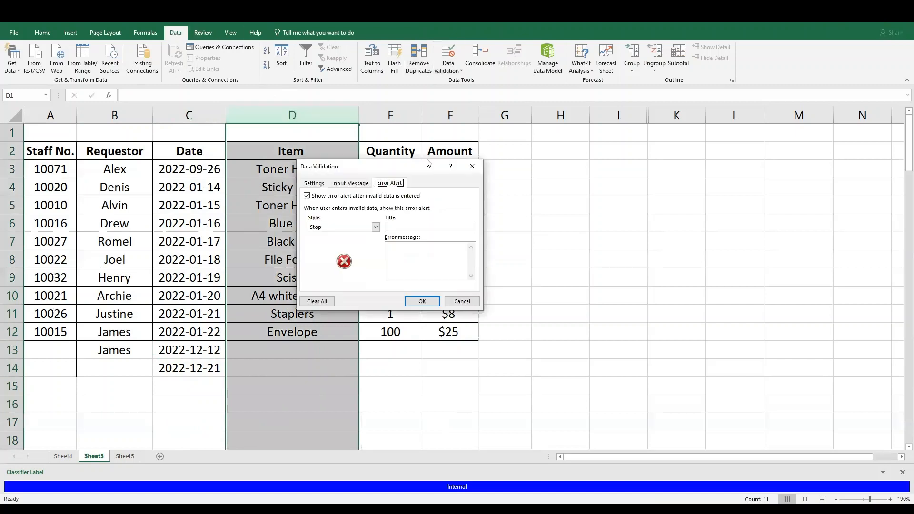
click(317, 185)
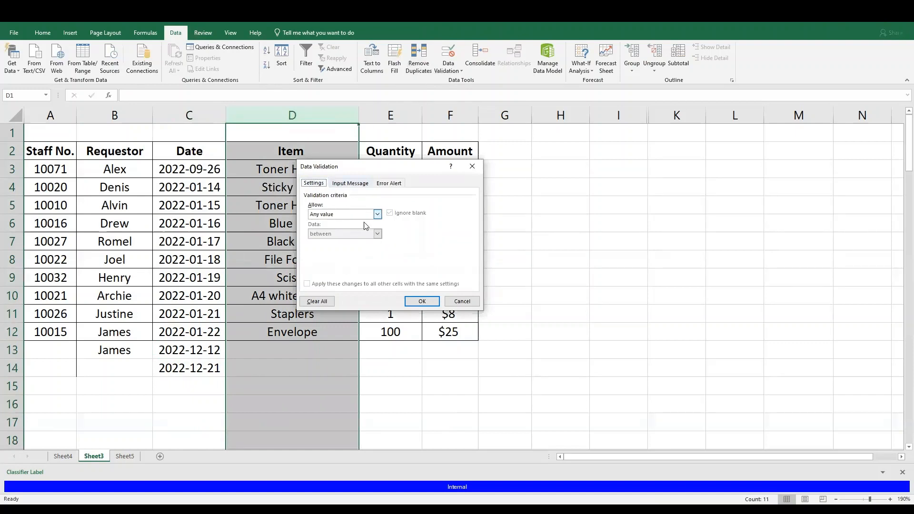
click(377, 214)
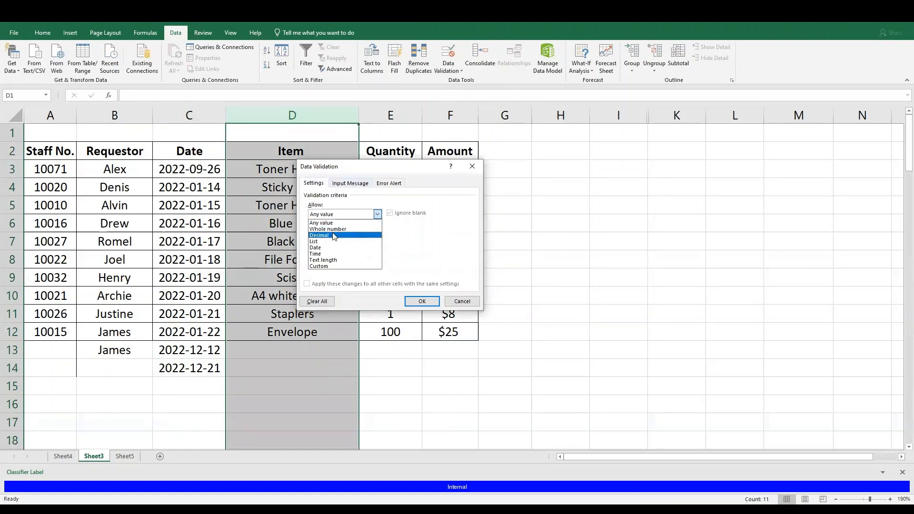
click(328, 261)
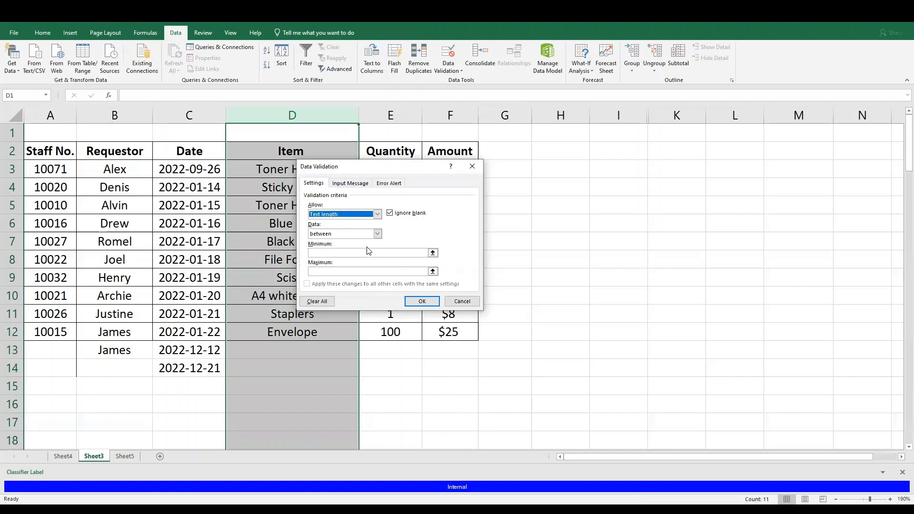
click(378, 235)
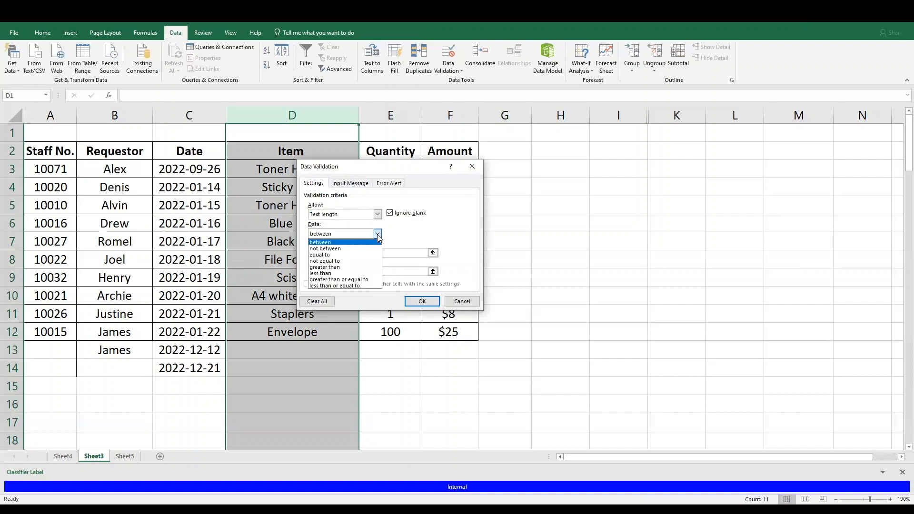
click(348, 244)
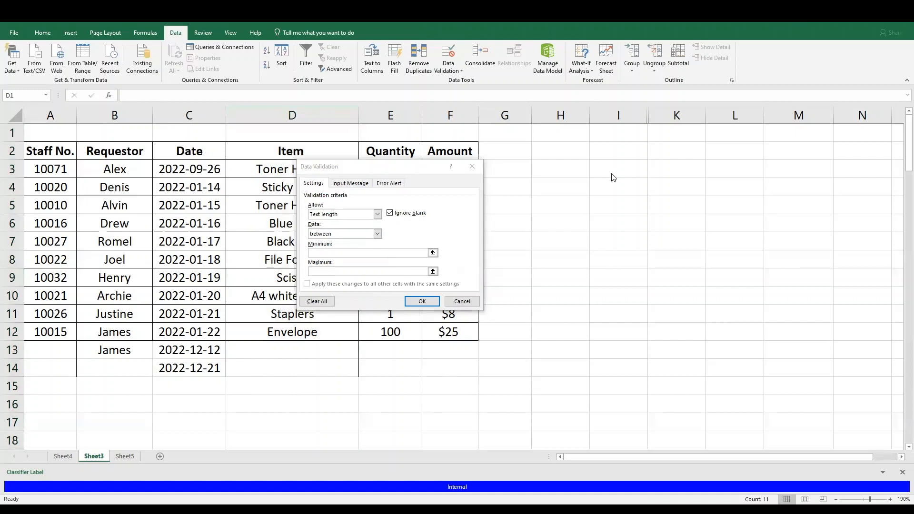
click(422, 252)
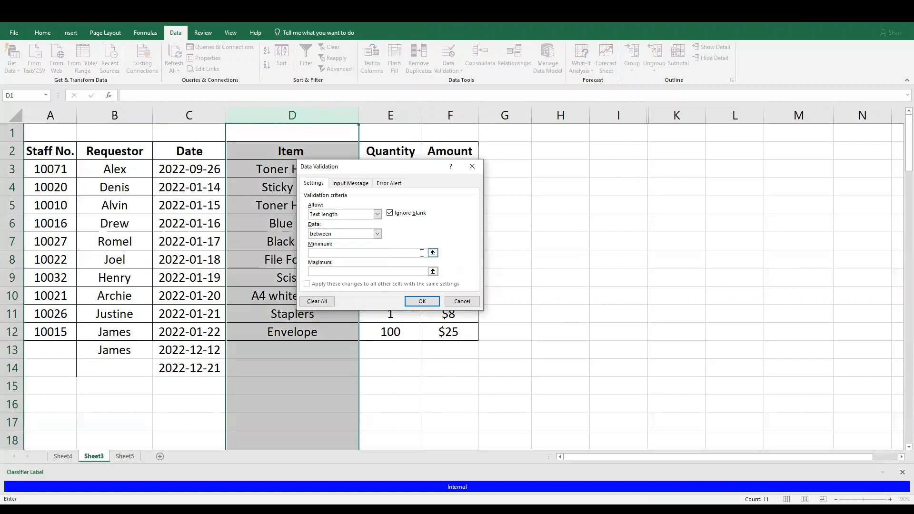
text(7)
click(412, 273)
text(25)
Set the Item column's input message to "MIN 7 & MAX 25 text length"
click(353, 184)
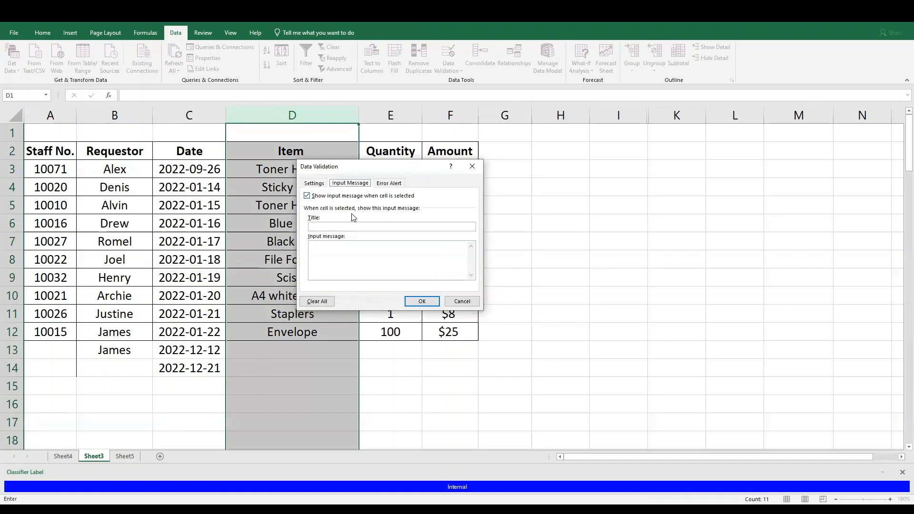
click(343, 257)
text(MIN 7 & MAX 25 text length)
Set the error message to "Make sure that the text length is a minimum of 7 and a maximum of 25." and apply the validation
click(400, 183)
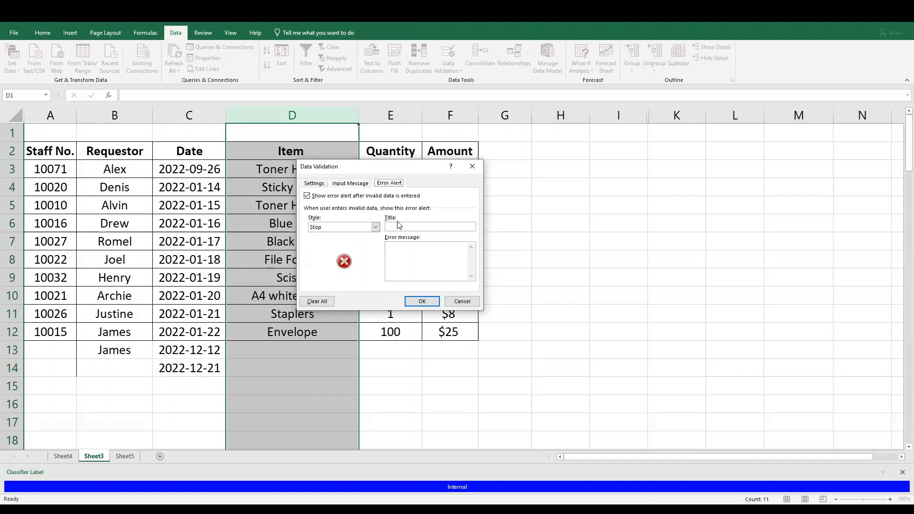
click(411, 256)
text(Make sure that the,te)
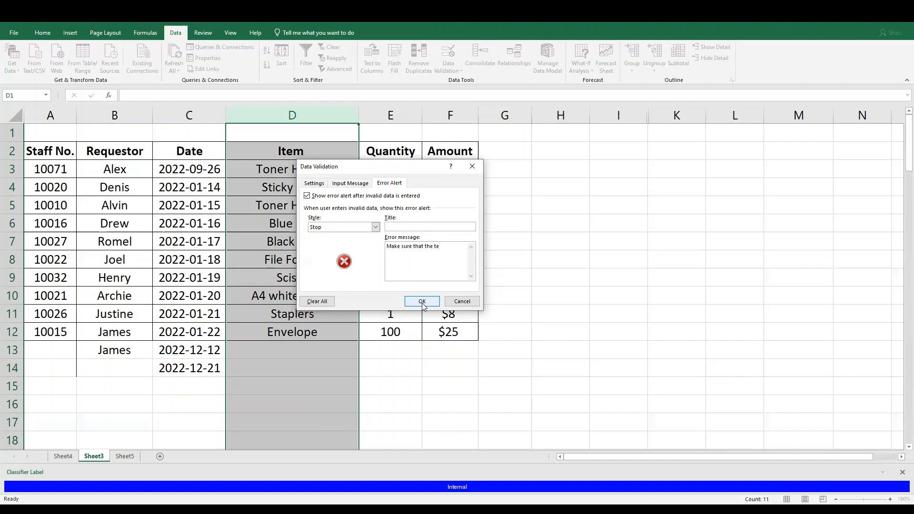
key(BackSpace)
key(BackSpace)
text(length is a minimum of 7 and a maximum of 25)
text(.)
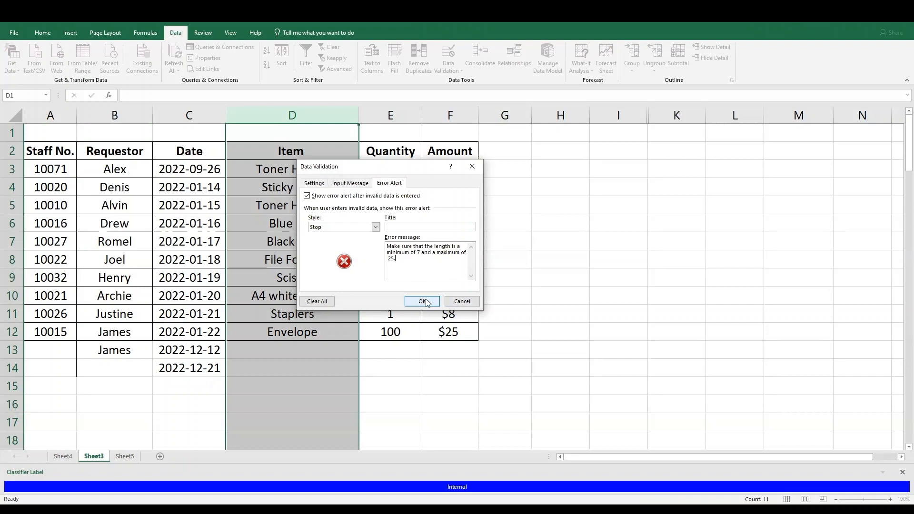
text(text)
click(422, 301)
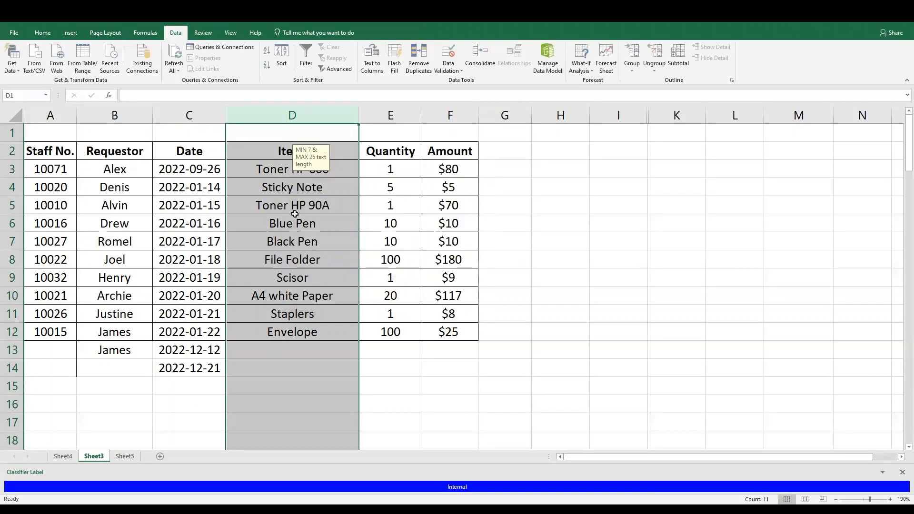
Try to enter "abcde" in cell D13 and choose to retry the entry
click(295, 355)
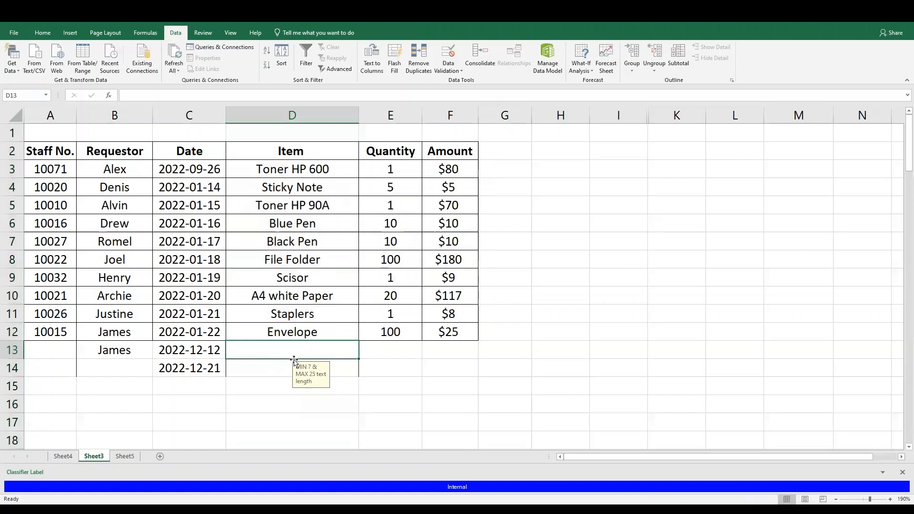
text(abcde)
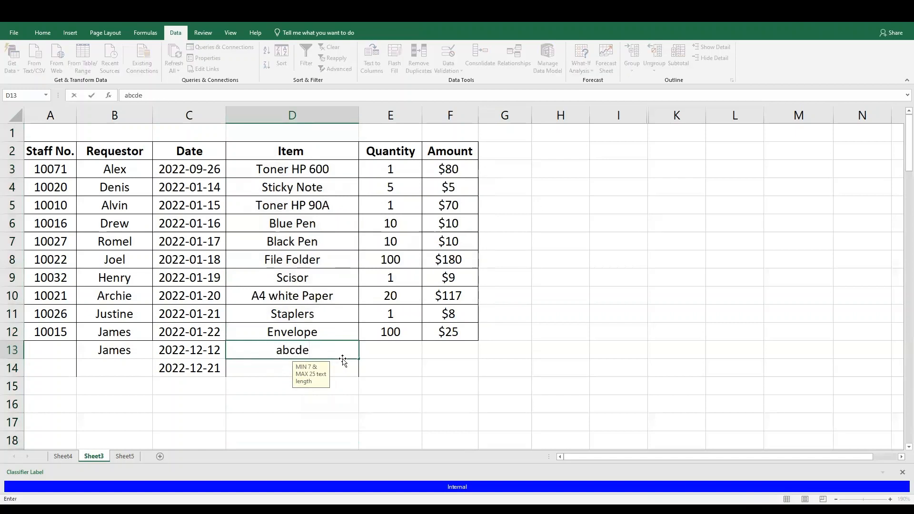
key(Return)
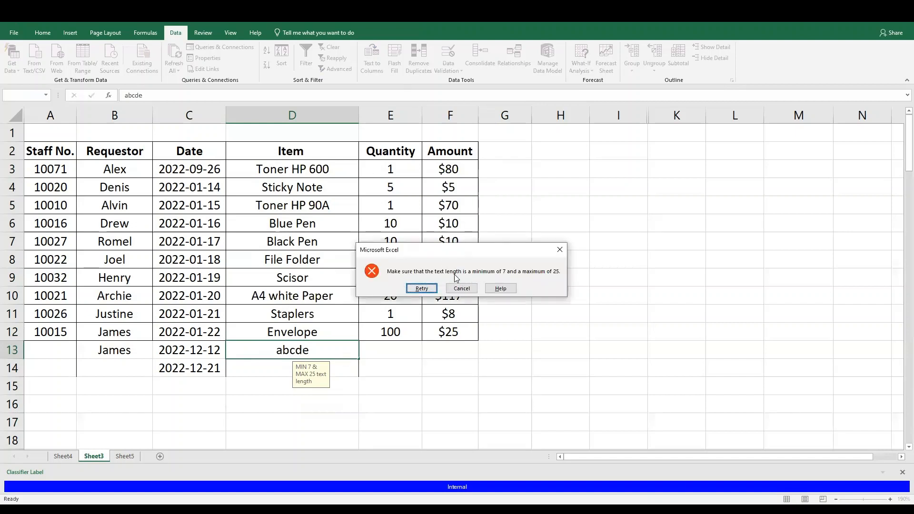
click(422, 289)
Extend the text in cell D13 to "abcdefg" and commit it
click(341, 357)
text(f)
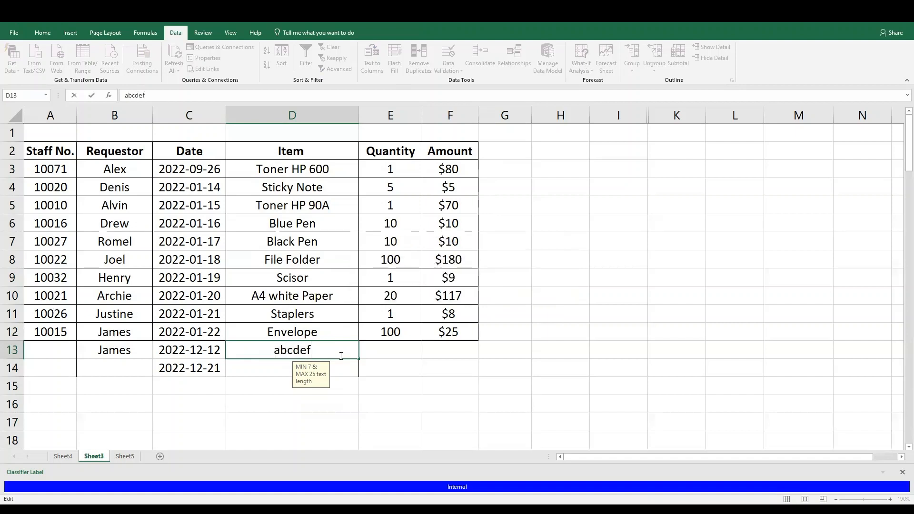
text(g)
click(272, 373)
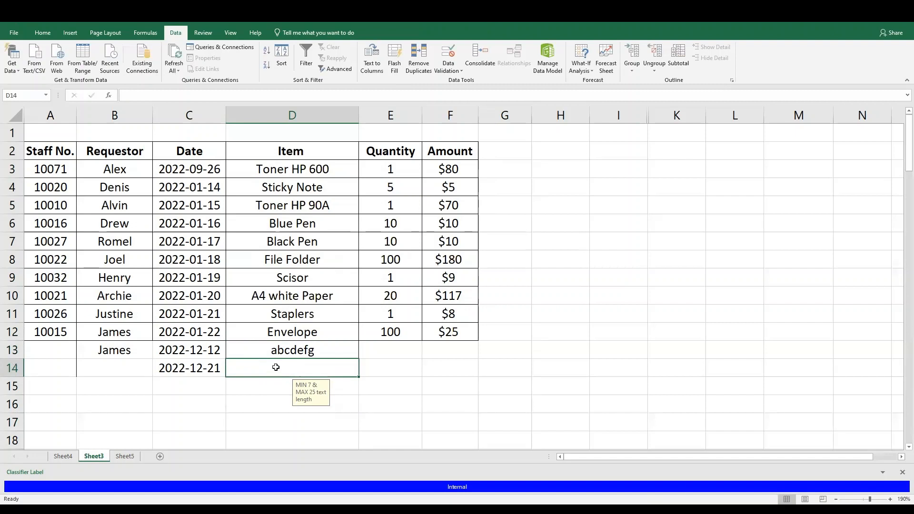
Try to enter a repeated "ab" string longer than 25 characters in cell D14 and cancel the entry
text(ababab)
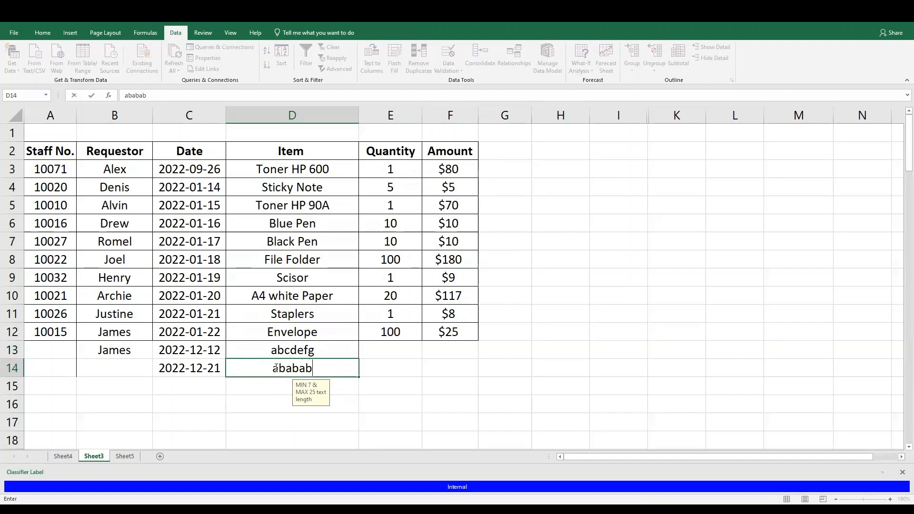
text(ababababababababababababa)
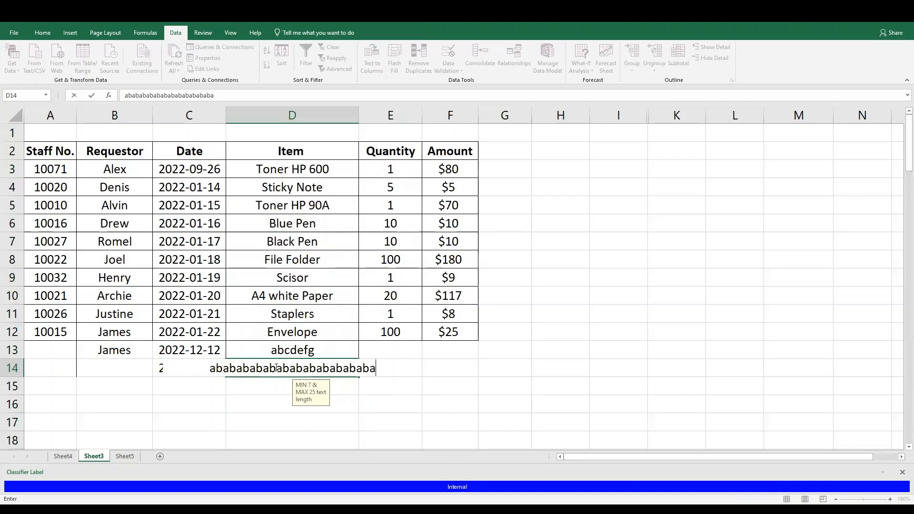
text(babababababababab)
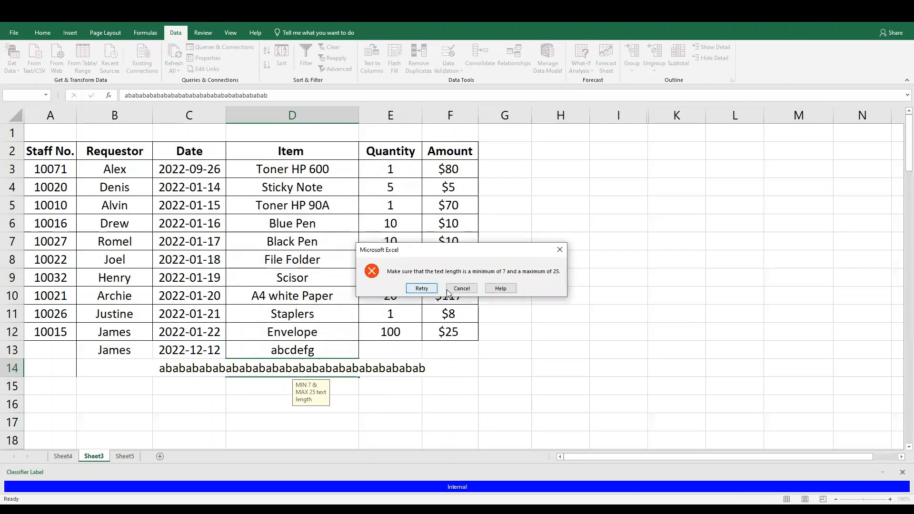
click(462, 289)
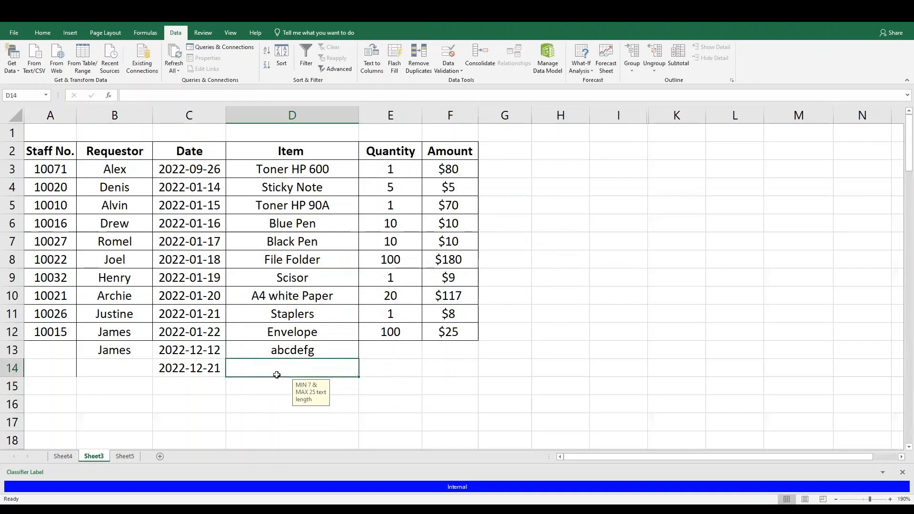
drag(54, 147, 437, 363)
click(393, 382)
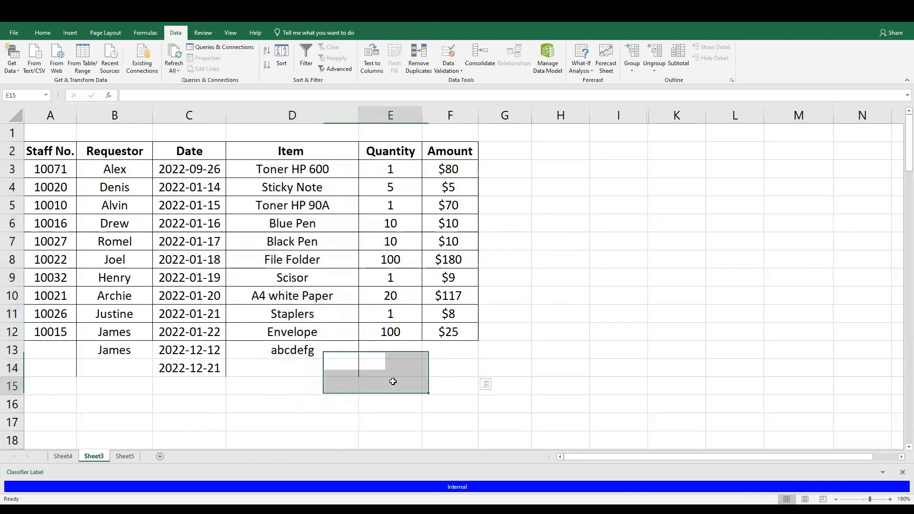
click(106, 170)
Clear all data validation from the Requestor column and check cell B14 for the list
click(139, 115)
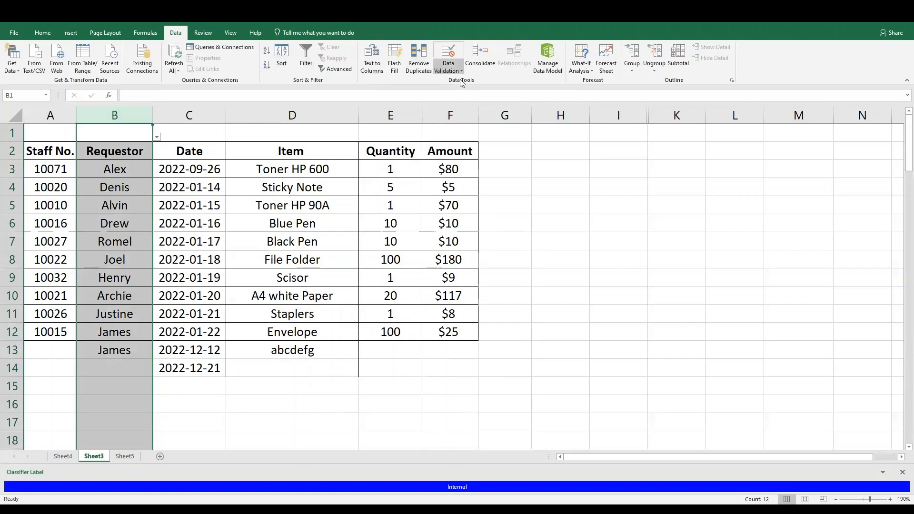
click(448, 54)
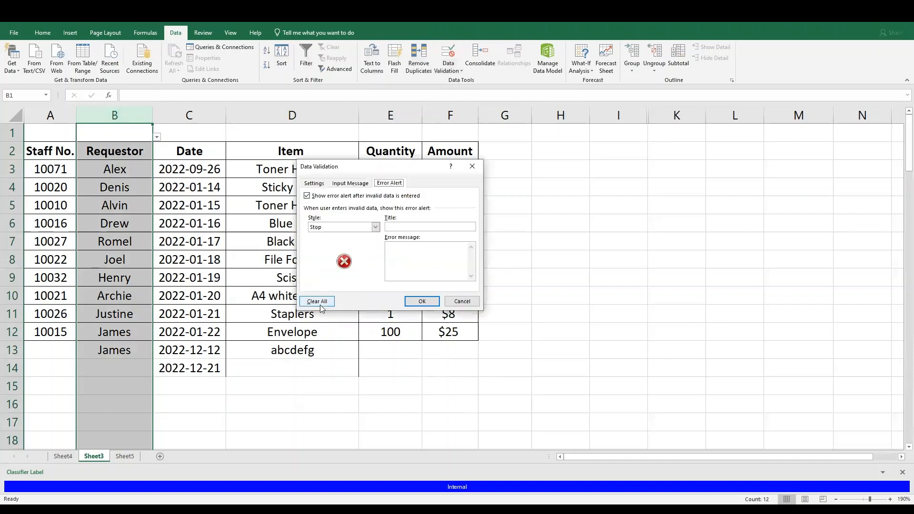
click(320, 298)
click(319, 302)
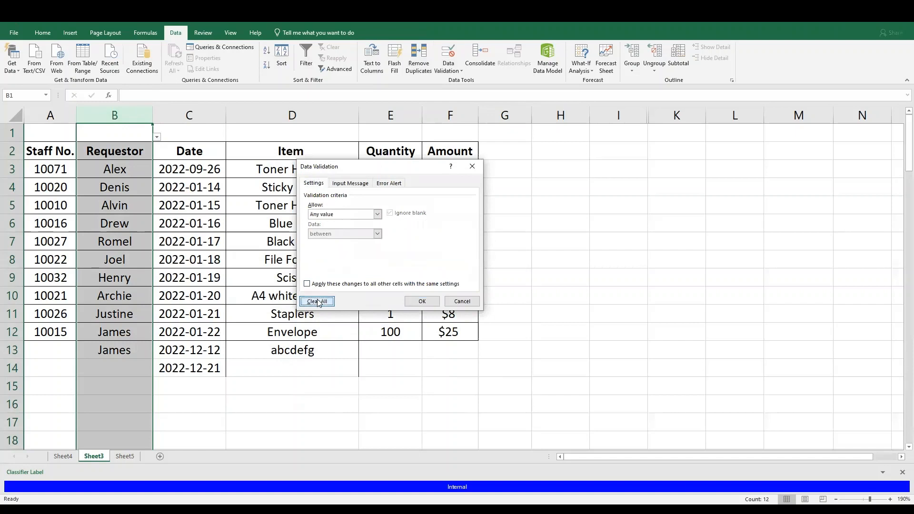
click(422, 301)
click(131, 368)
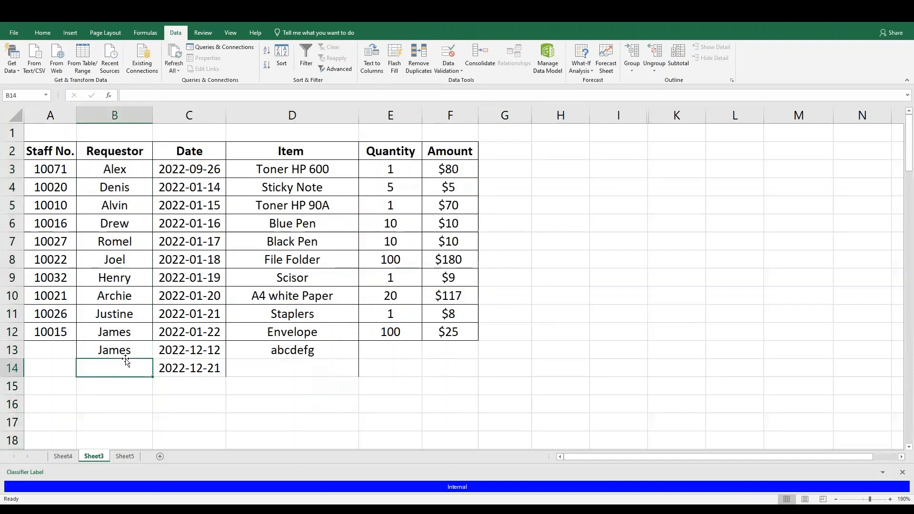
Clear all data validation from the Date column and check the cells below the last date
click(200, 118)
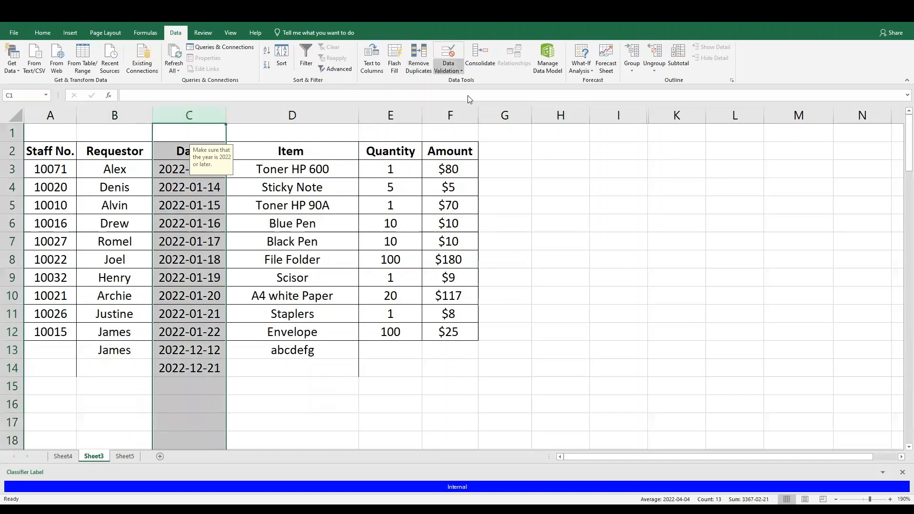
click(448, 55)
click(317, 301)
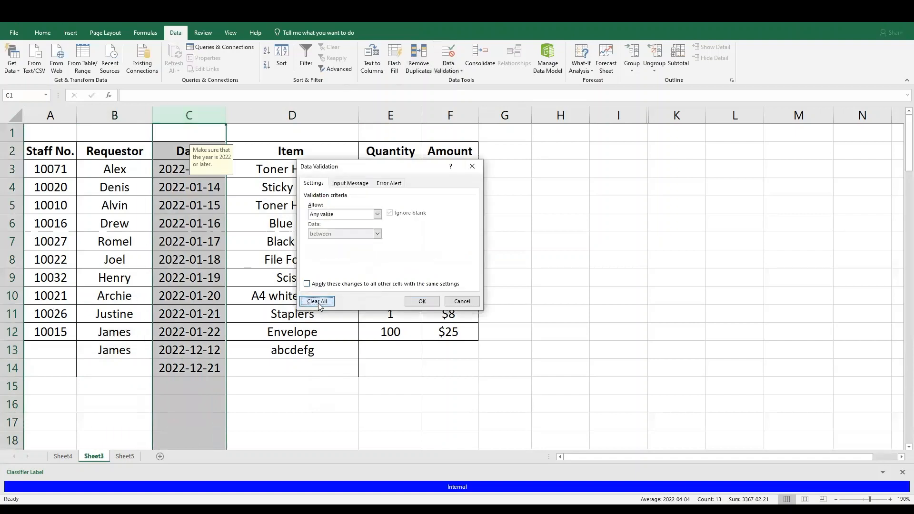
click(422, 302)
click(184, 381)
click(187, 369)
click(186, 388)
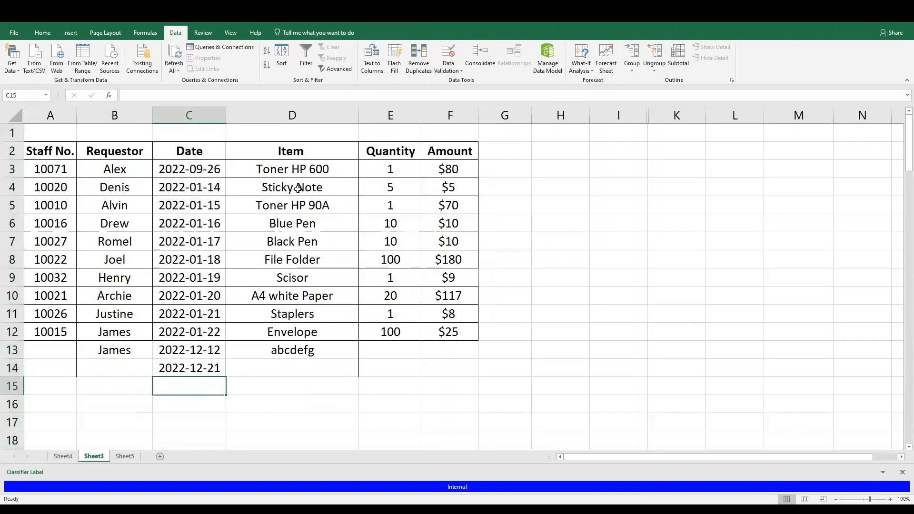
Clear all data validation from the Item column and check cell D13
click(304, 117)
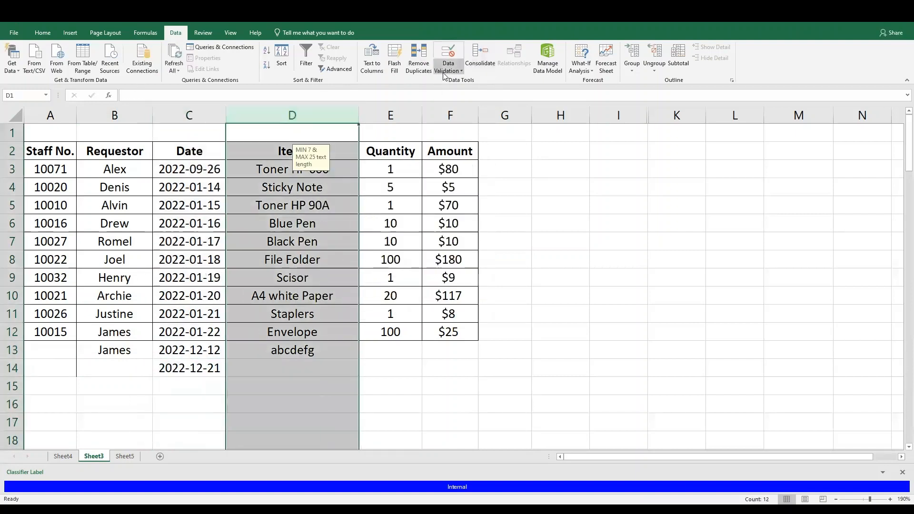
click(448, 60)
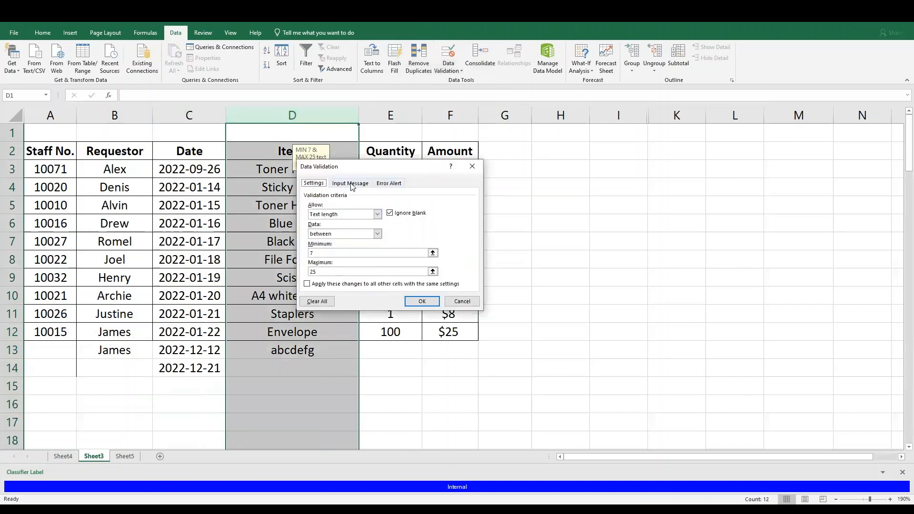
click(316, 301)
click(416, 301)
click(288, 351)
Test the unrestricted Item column by entering "abcdefg" in cell D14
click(287, 368)
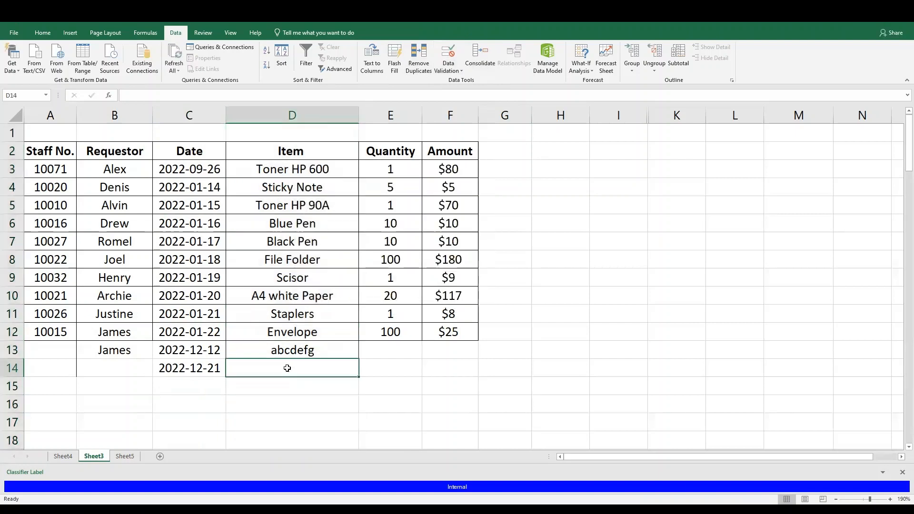
text(1)
text(abc)
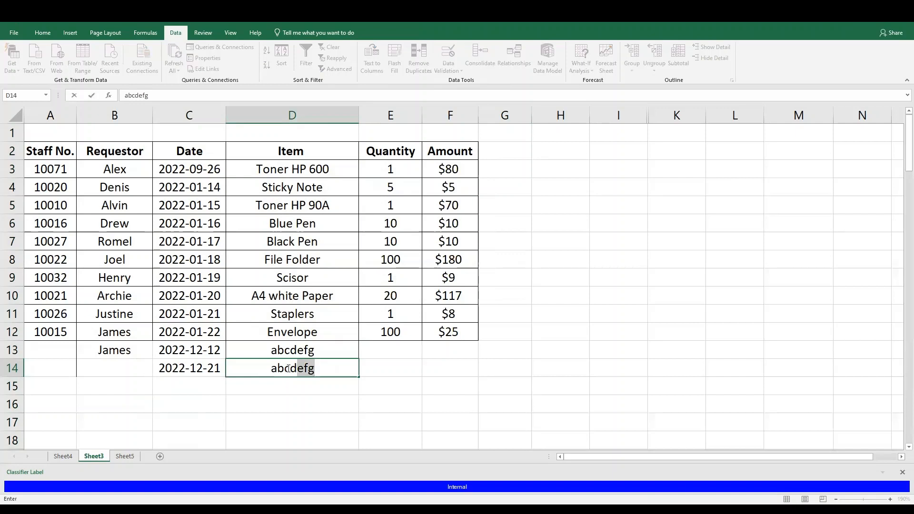
key(Return)
Replace the text in cell D14 with the shorter "abcd" as a test and clear the cell
click(301, 370)
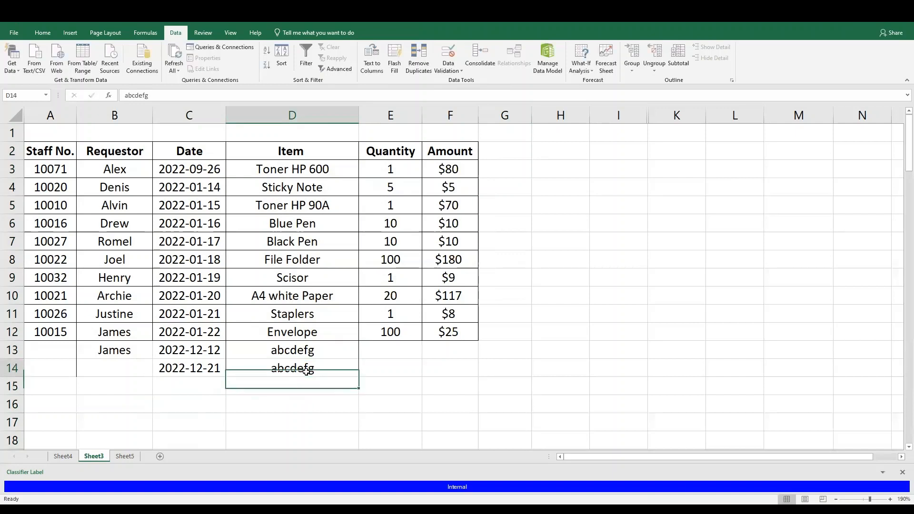
text(abcd)
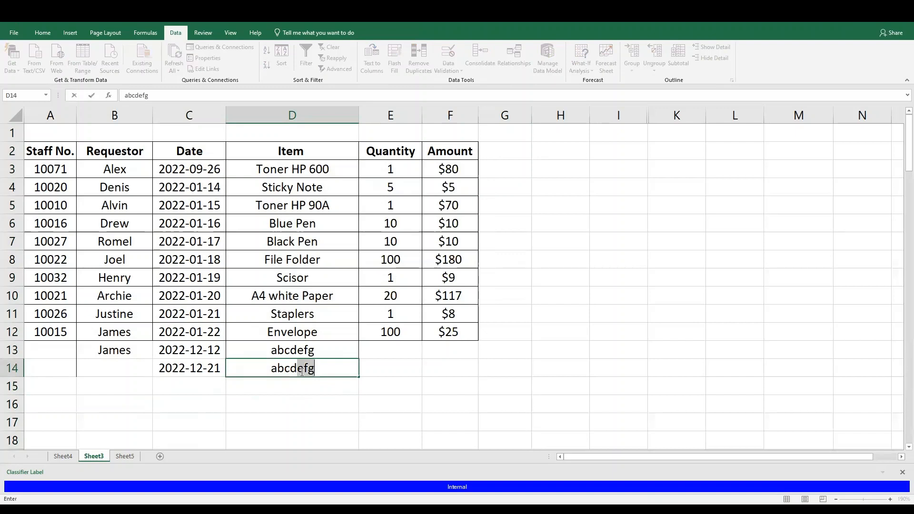
key(Delete)
key(Return)
click(309, 371)
key(Delete)
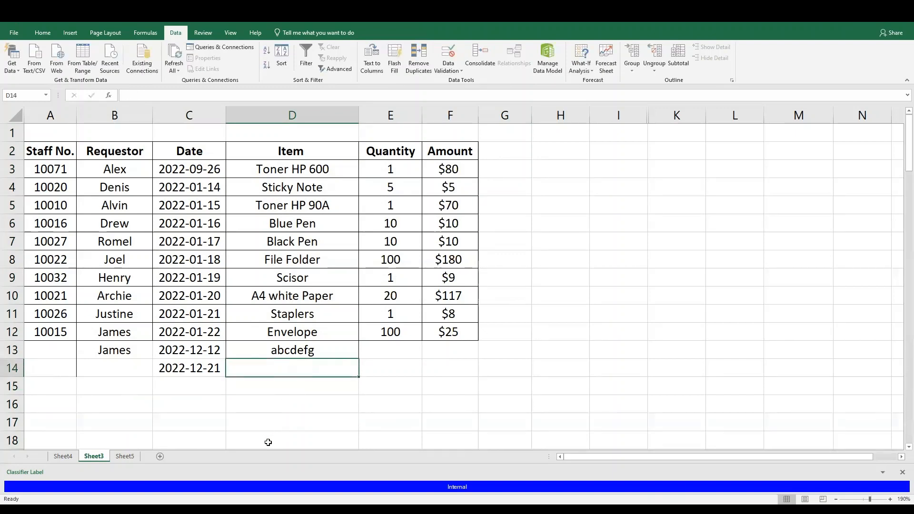
Open Sheet5 and look over its thank-you message
click(132, 458)
click(556, 215)
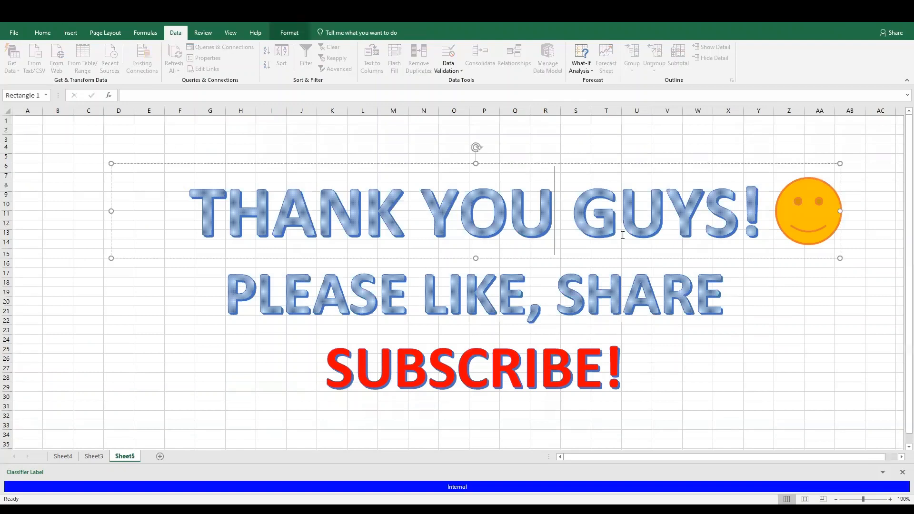
click(622, 261)
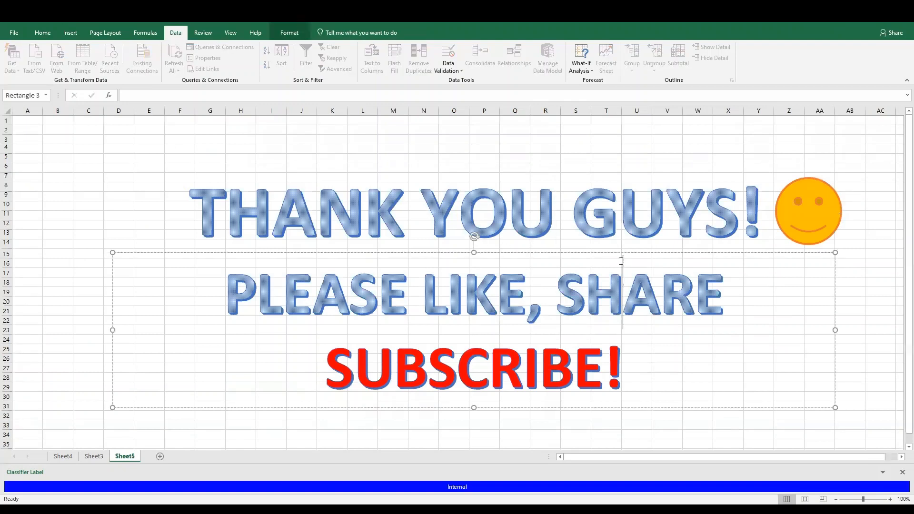
click(620, 233)
drag(620, 258, 636, 257)
click(601, 321)
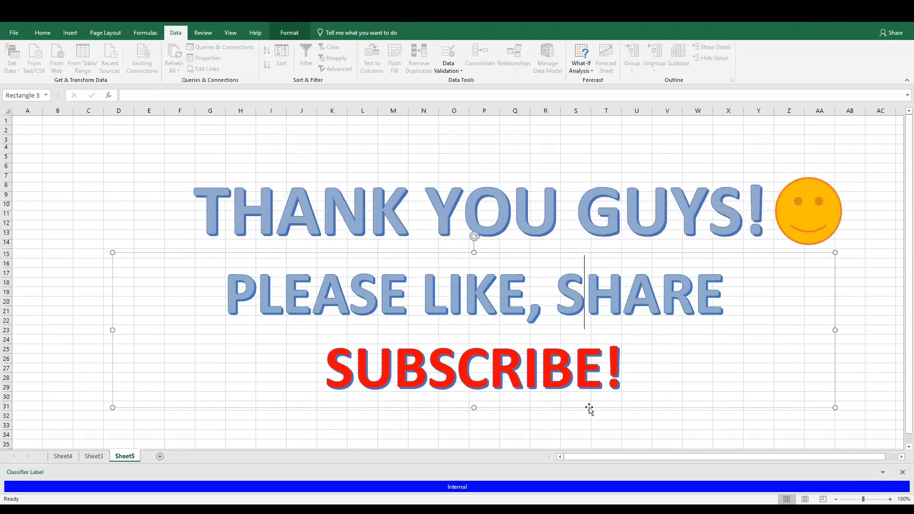